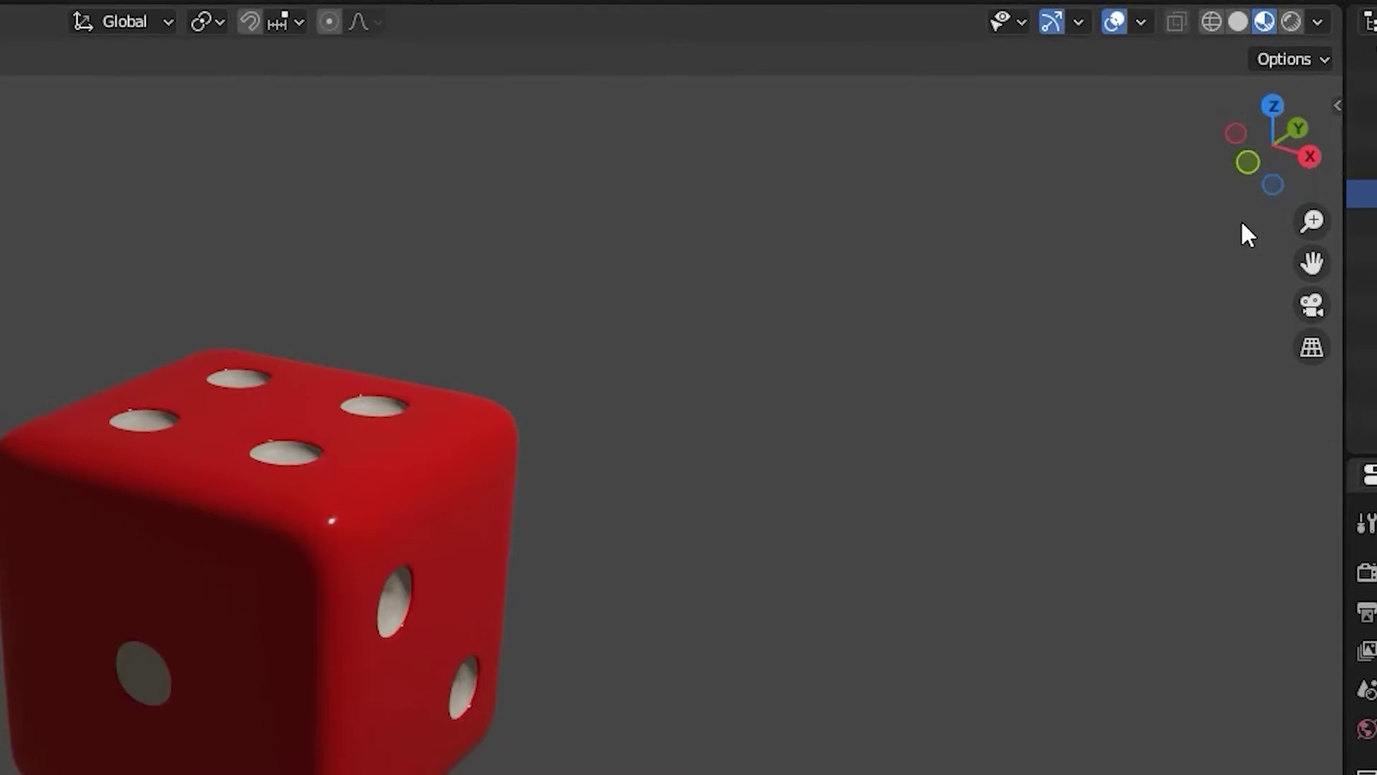
- View the dice from the Right and Top preset viewpoints, flip to the opposite side, and orbit around it
click(1320, 140)
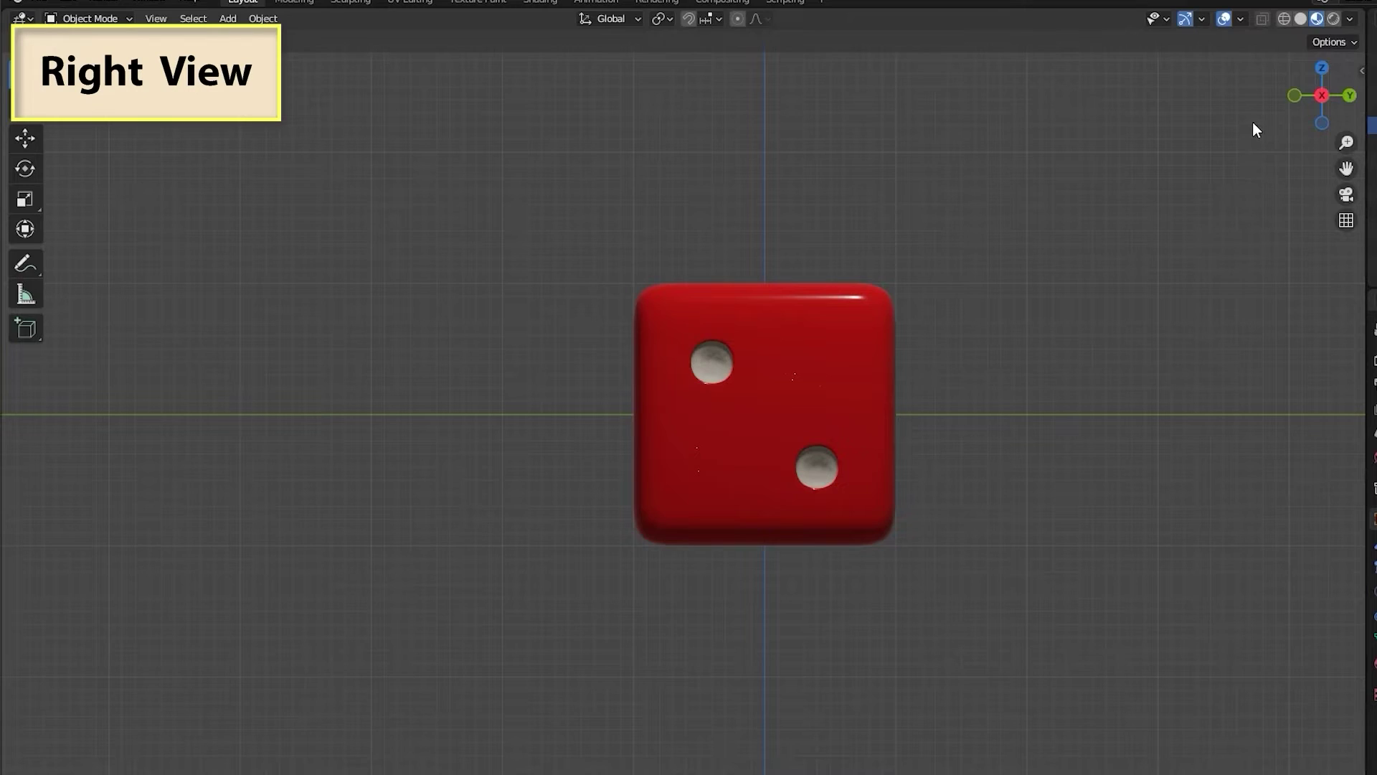
click(1322, 71)
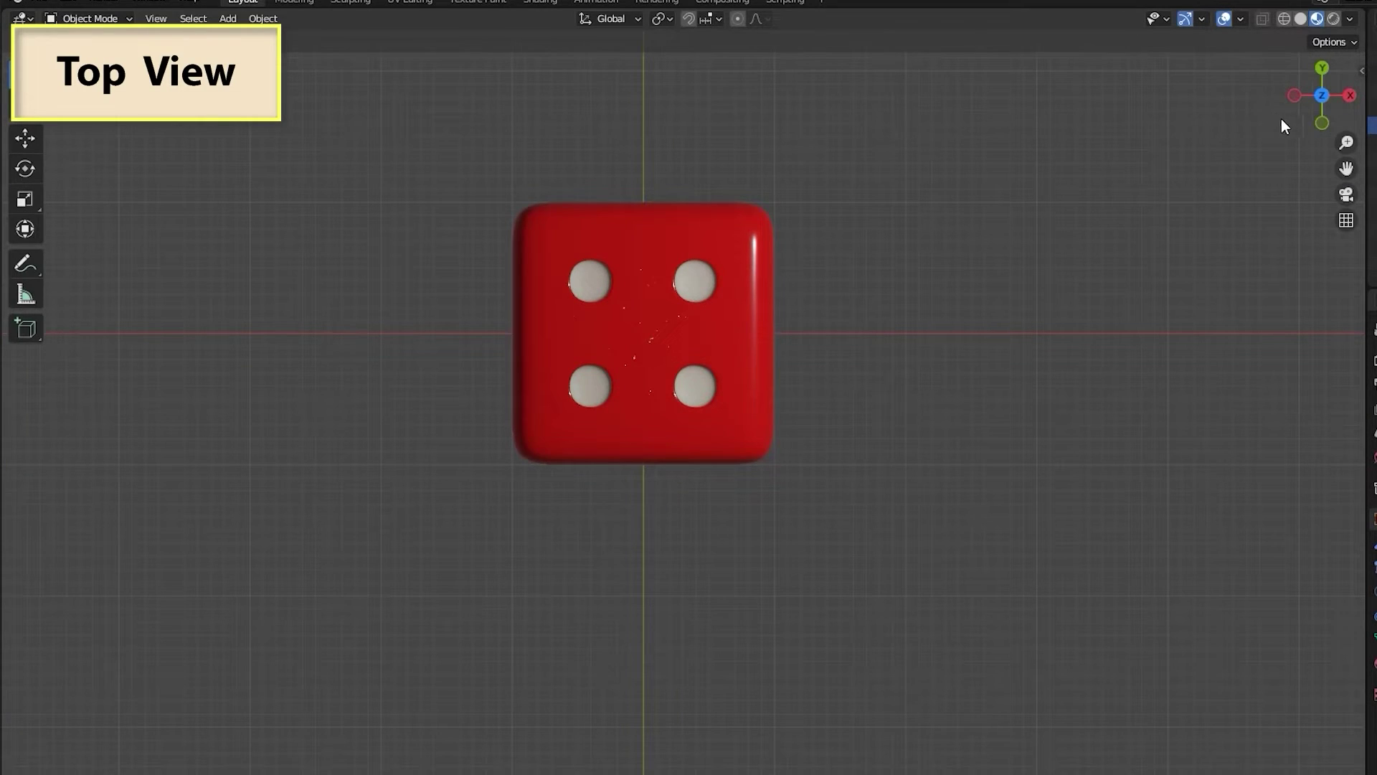
click(1323, 96)
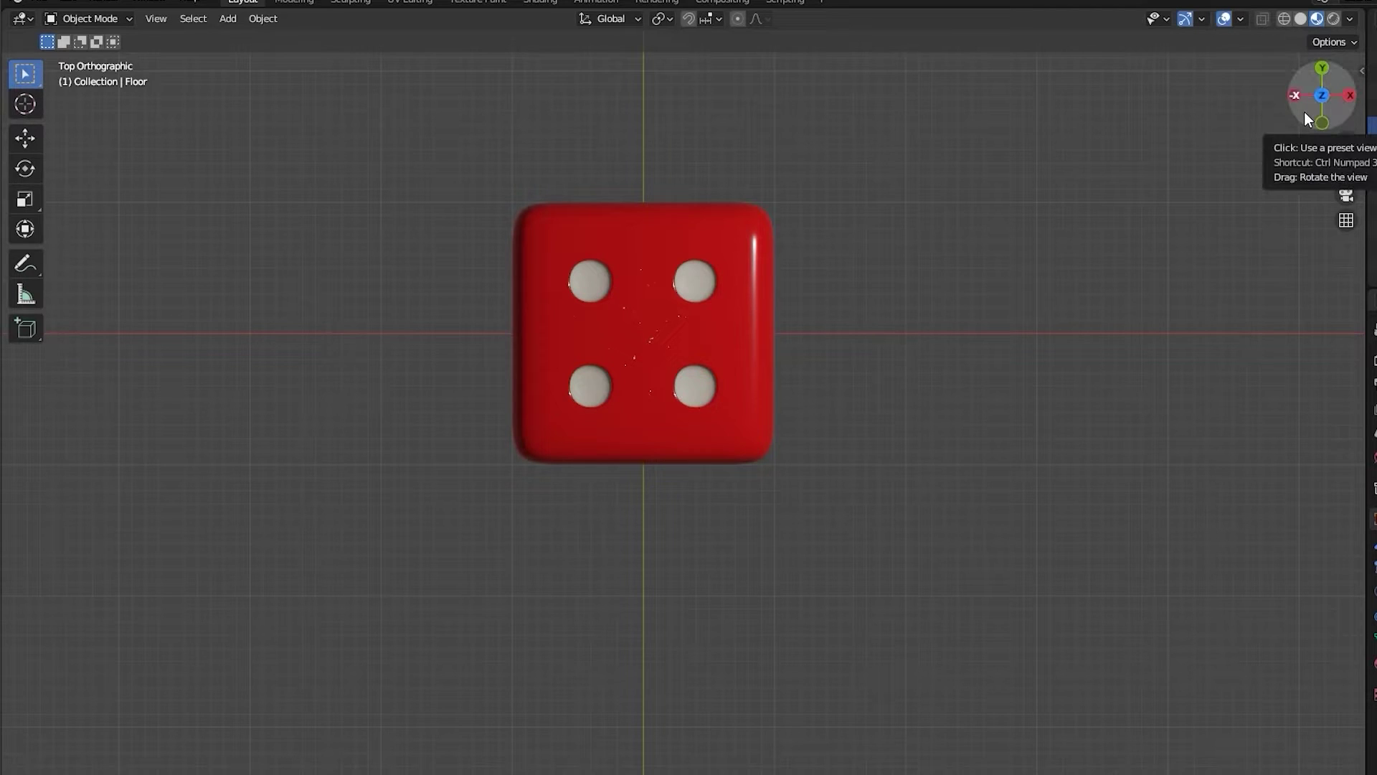
mouse_move(1339, 106)
mouse_down()
mouse_move(1291, 143)
mouse_move(1334, 188)
mouse_move(1350, 294)
mouse_move(1228, 289)
mouse_move(1185, 258)
mouse_move(1209, 166)
mouse_move(1288, 60)
mouse_move(1372, 52)
mouse_move(1328, 108)
mouse_up()
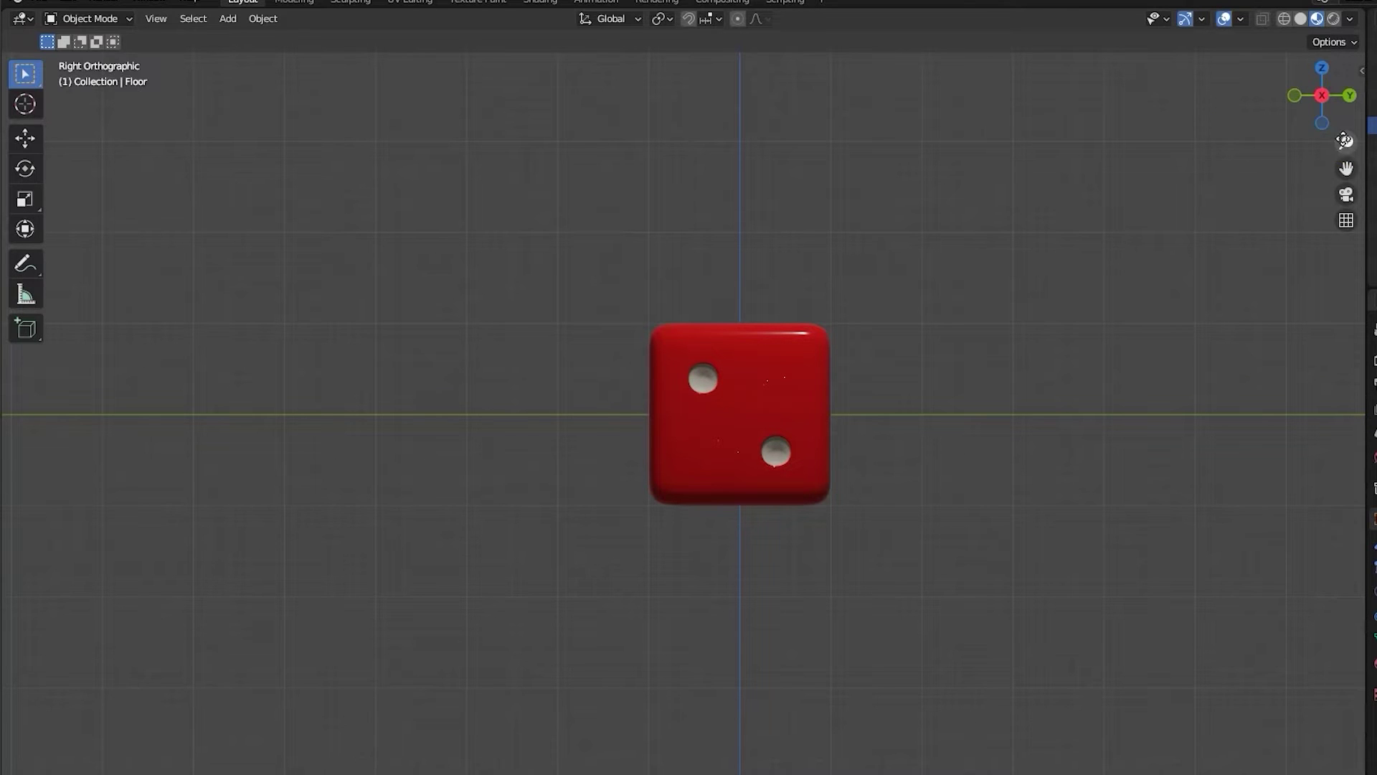
- Zoom the viewport out and in on the dice, and pan the view so the dice sits lower
mouse_move(1345, 140)
mouse_down()
mouse_move(1346, 108)
mouse_move(1345, 160)
mouse_up()
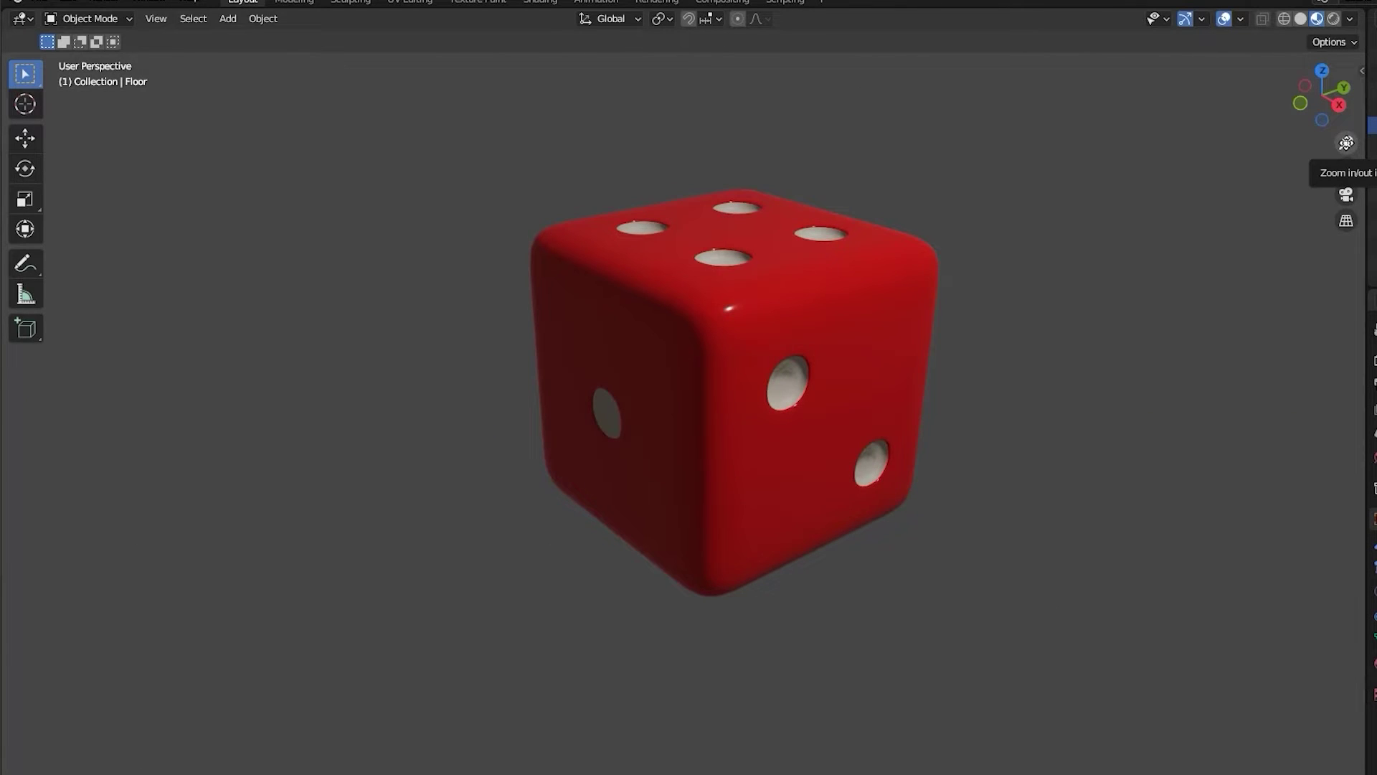
drag(1347, 143, 1346, 68)
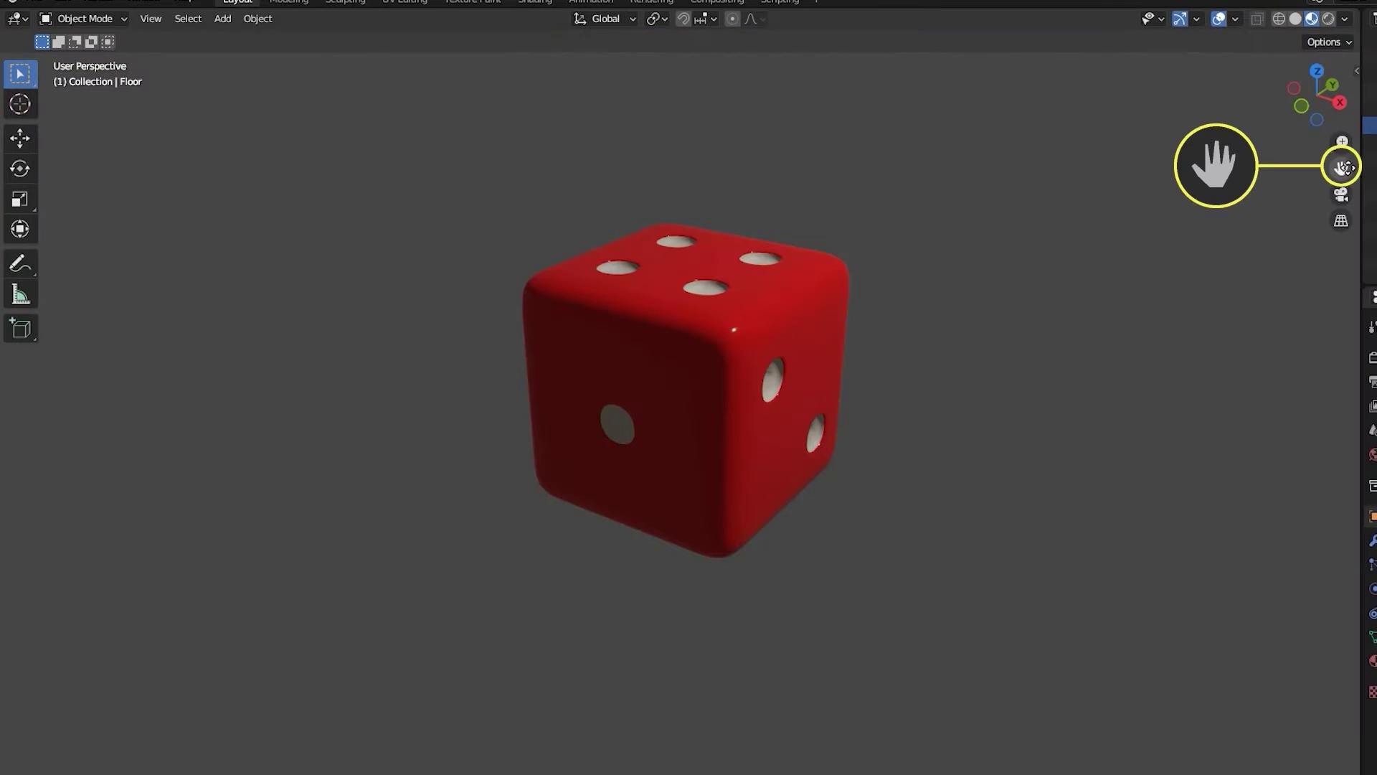
drag(1346, 168, 1291, 289)
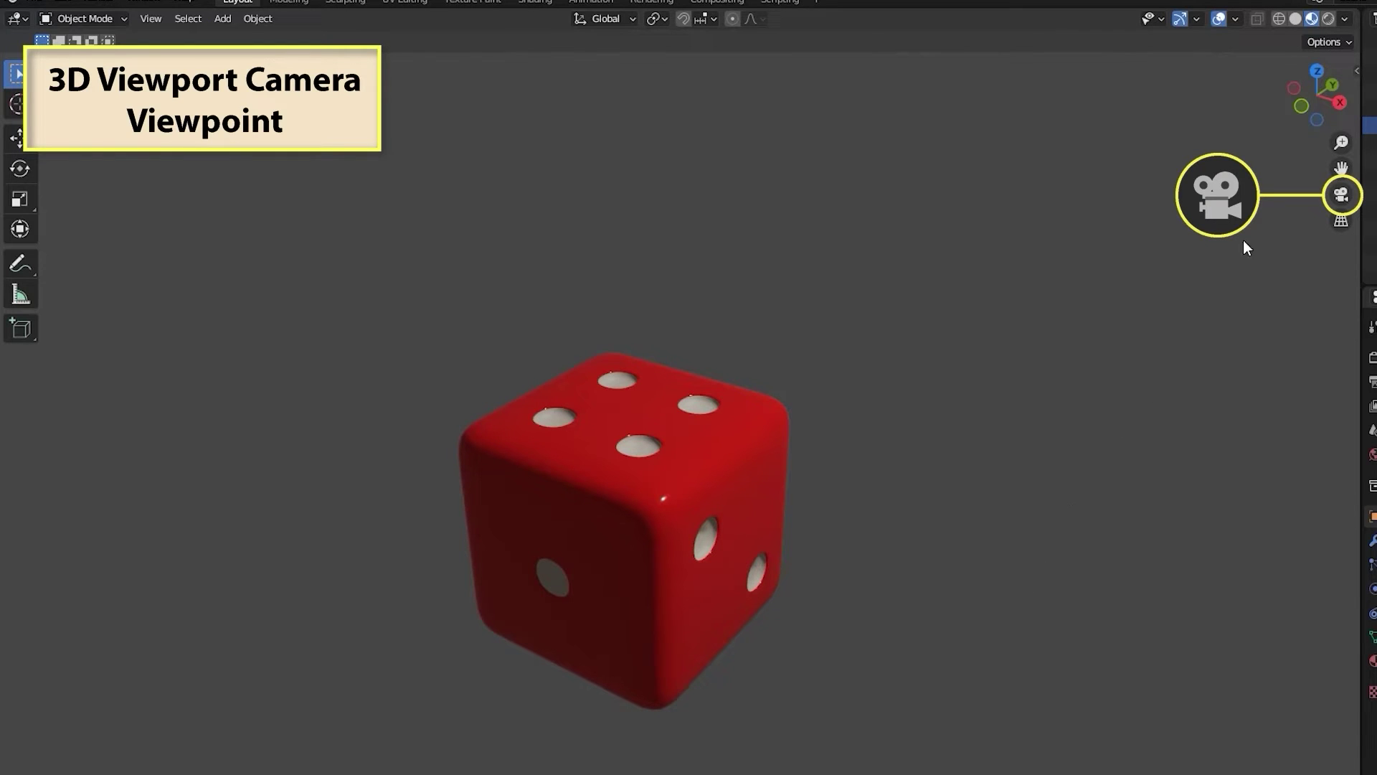
- Compare the dice through the camera view, in perspective and orthographic projection, and from the front
click(1340, 196)
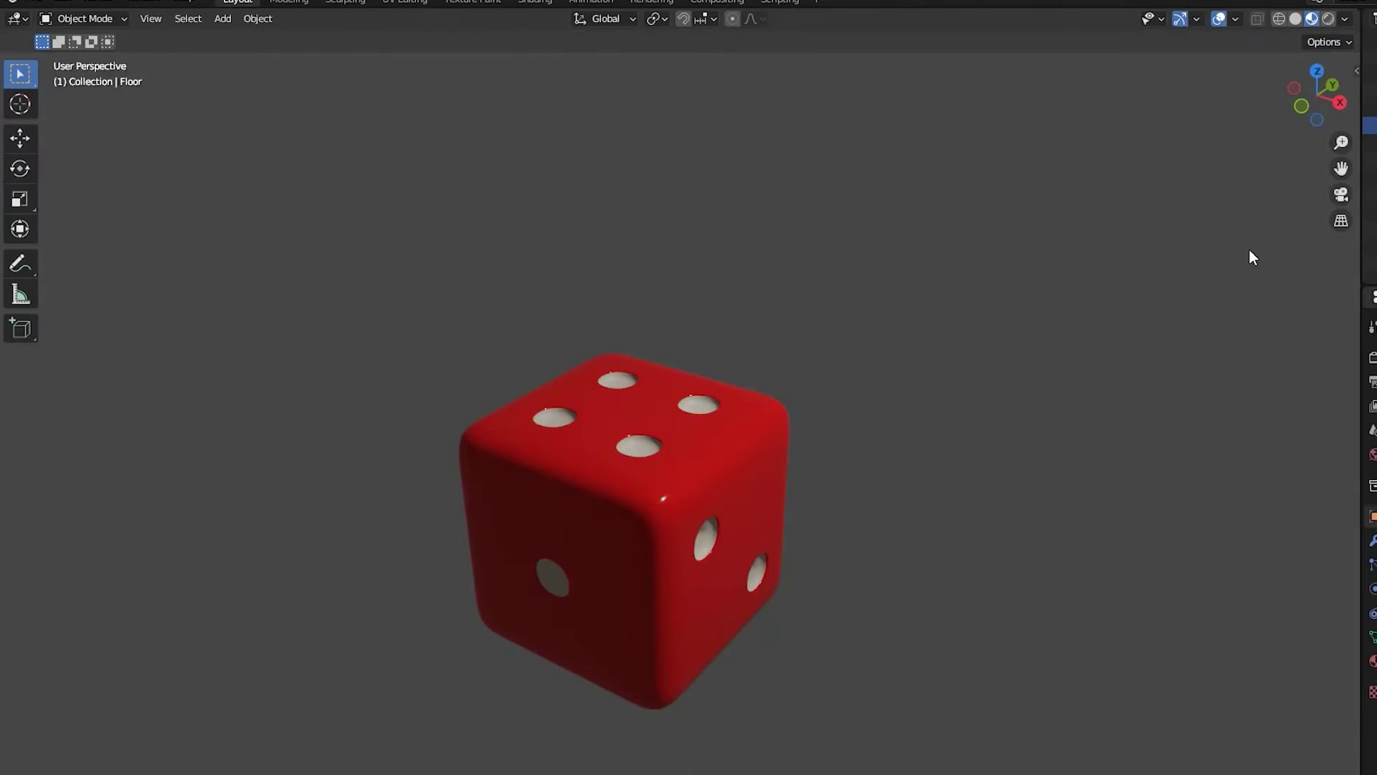
click(1341, 224)
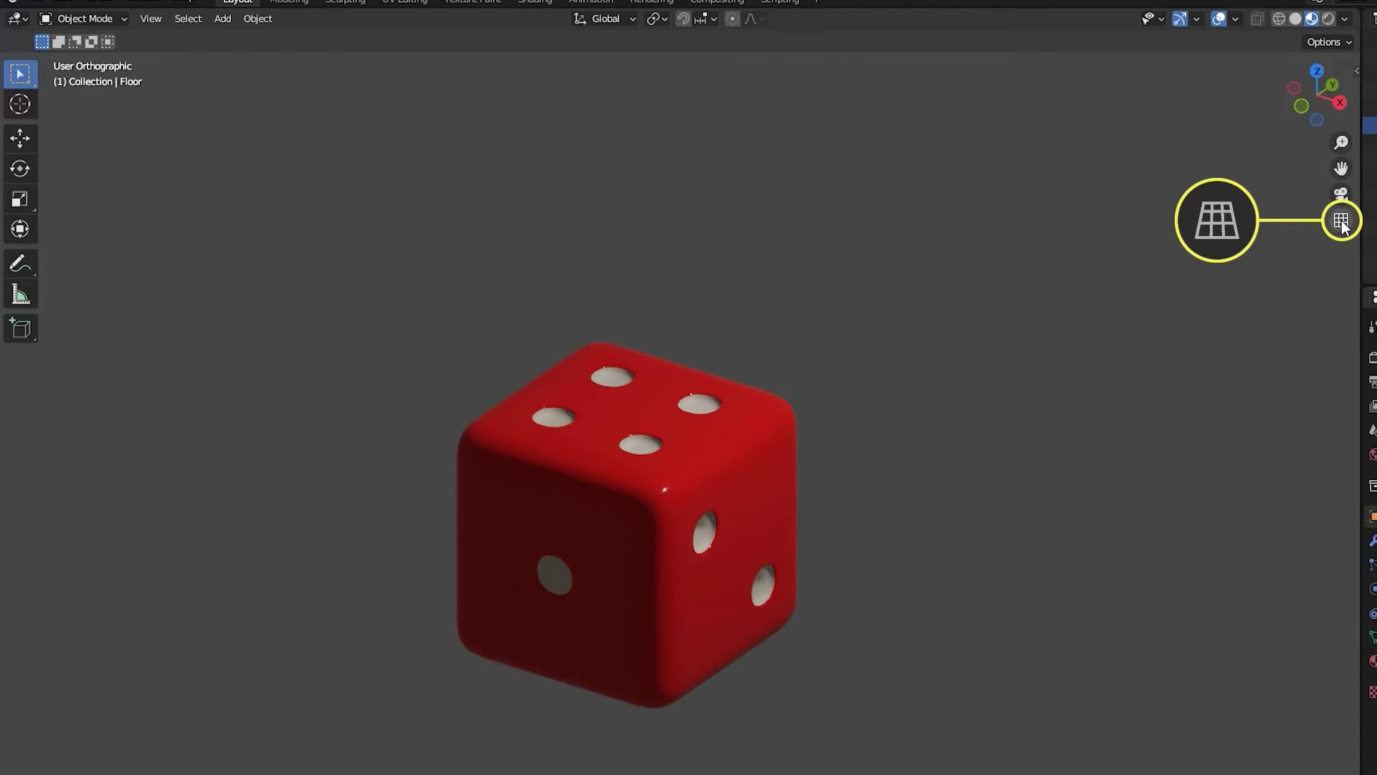
click(1342, 223)
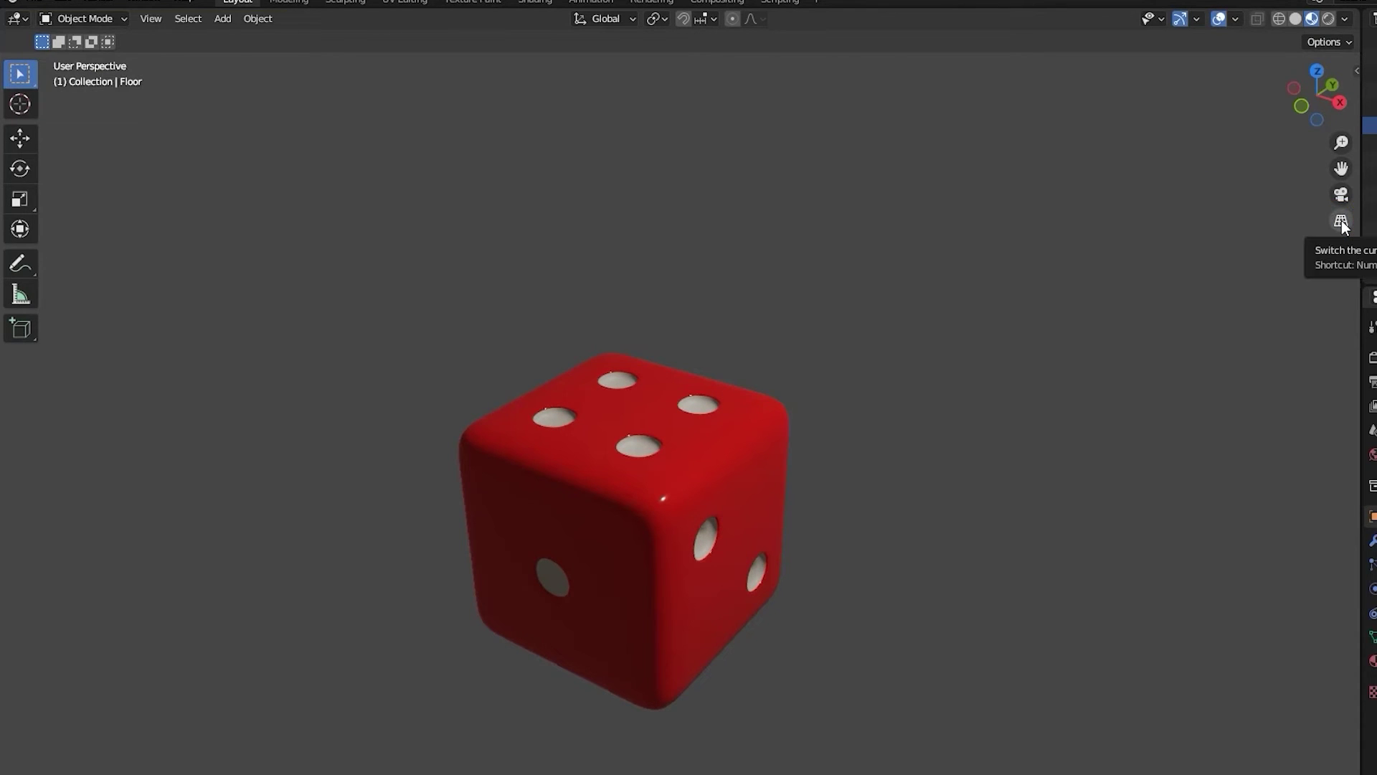
click(1342, 223)
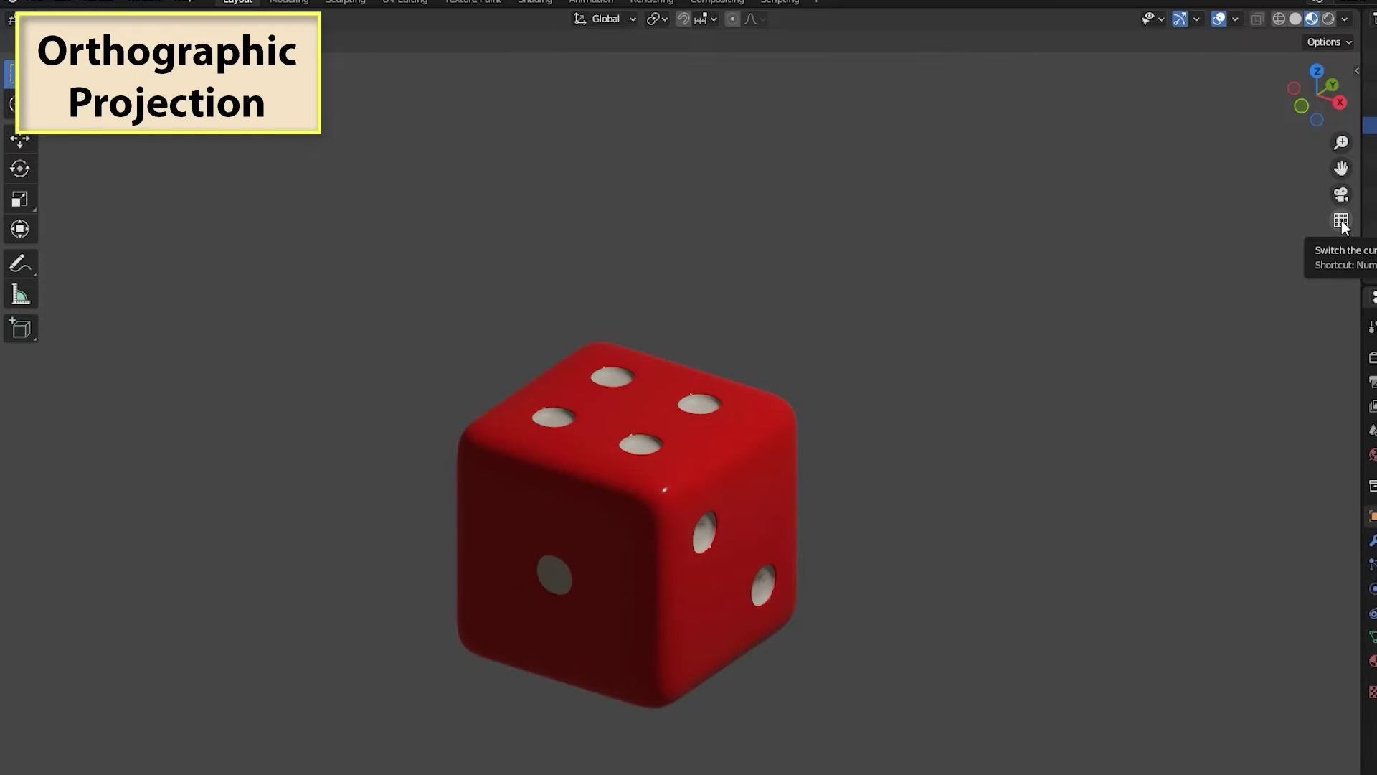
click(1342, 223)
key(KP_1)
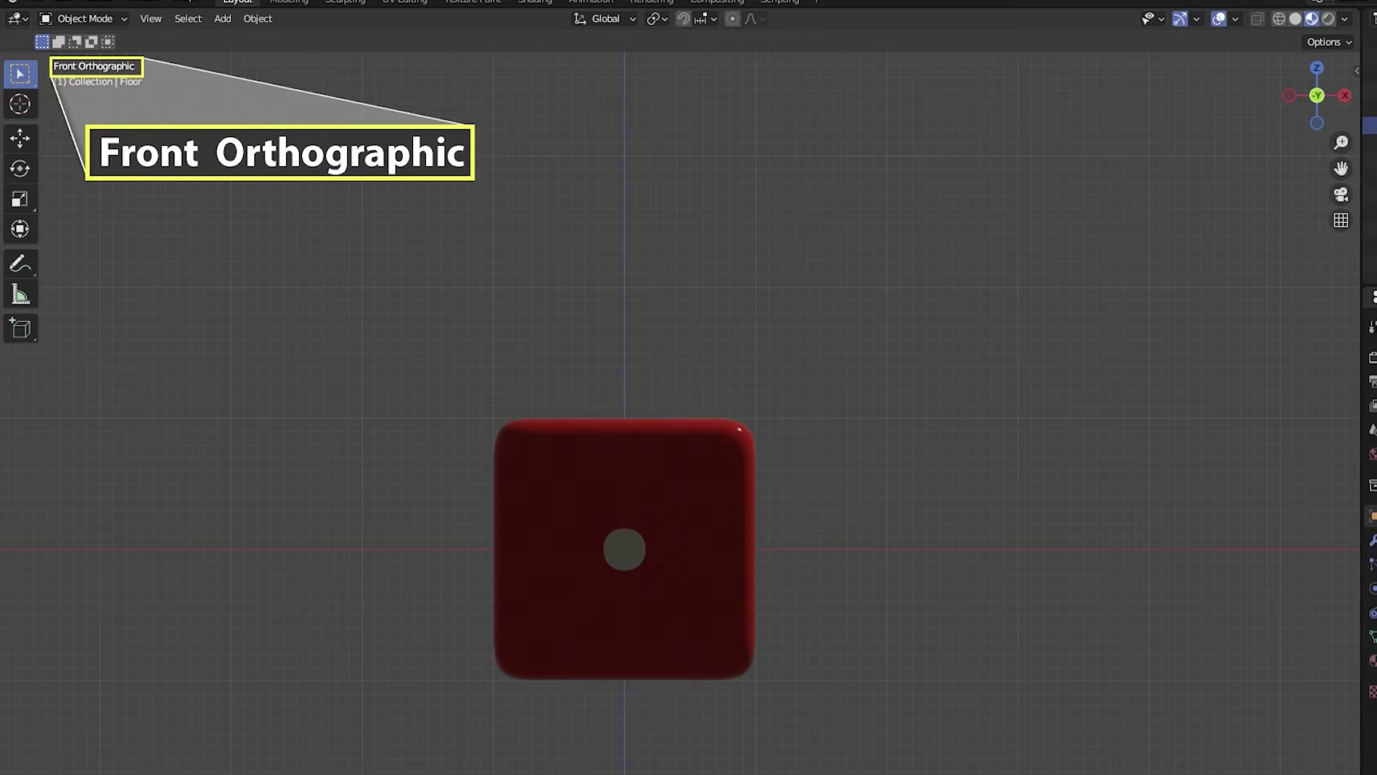
key(KP_0)
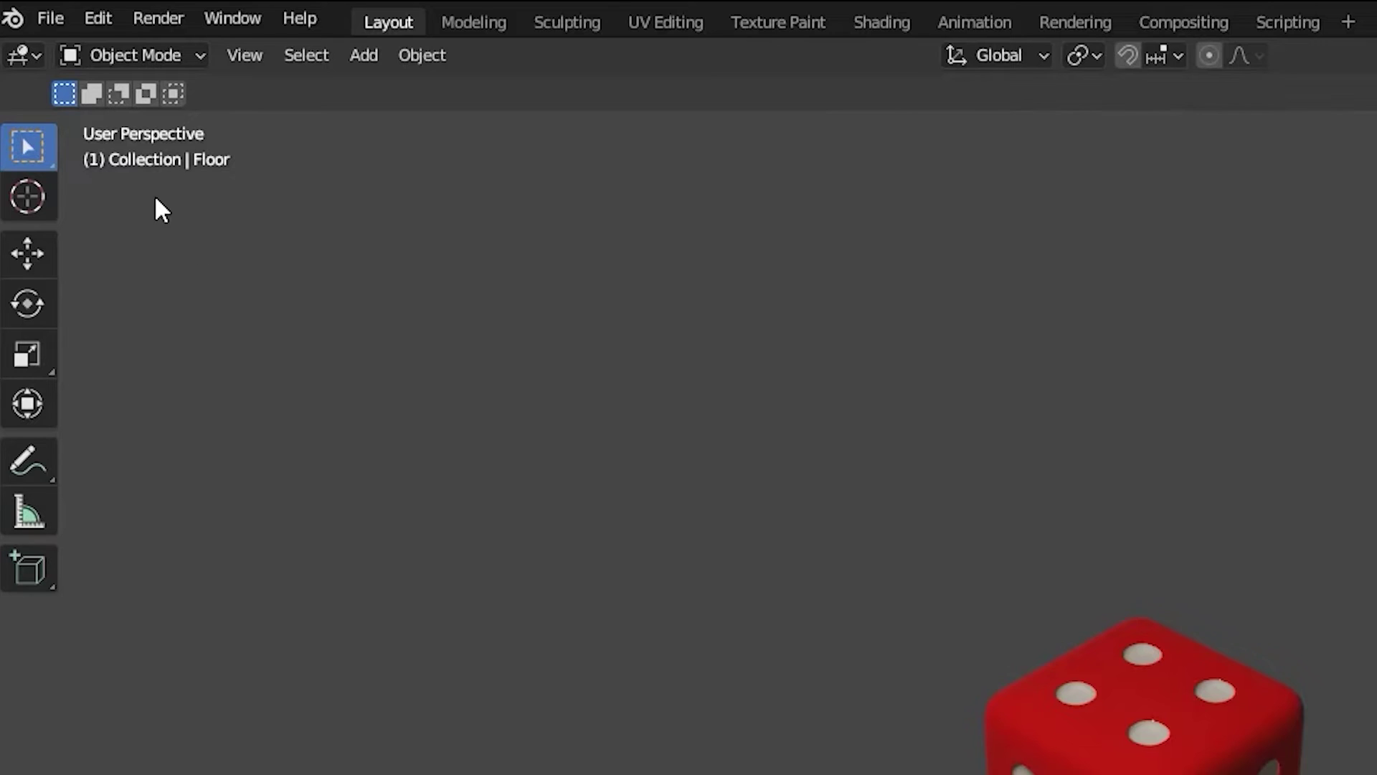
- Enable Emulate Numpad and Emulate 3 Button Mouse in the Input preferences
click(113, 19)
click(94, 23)
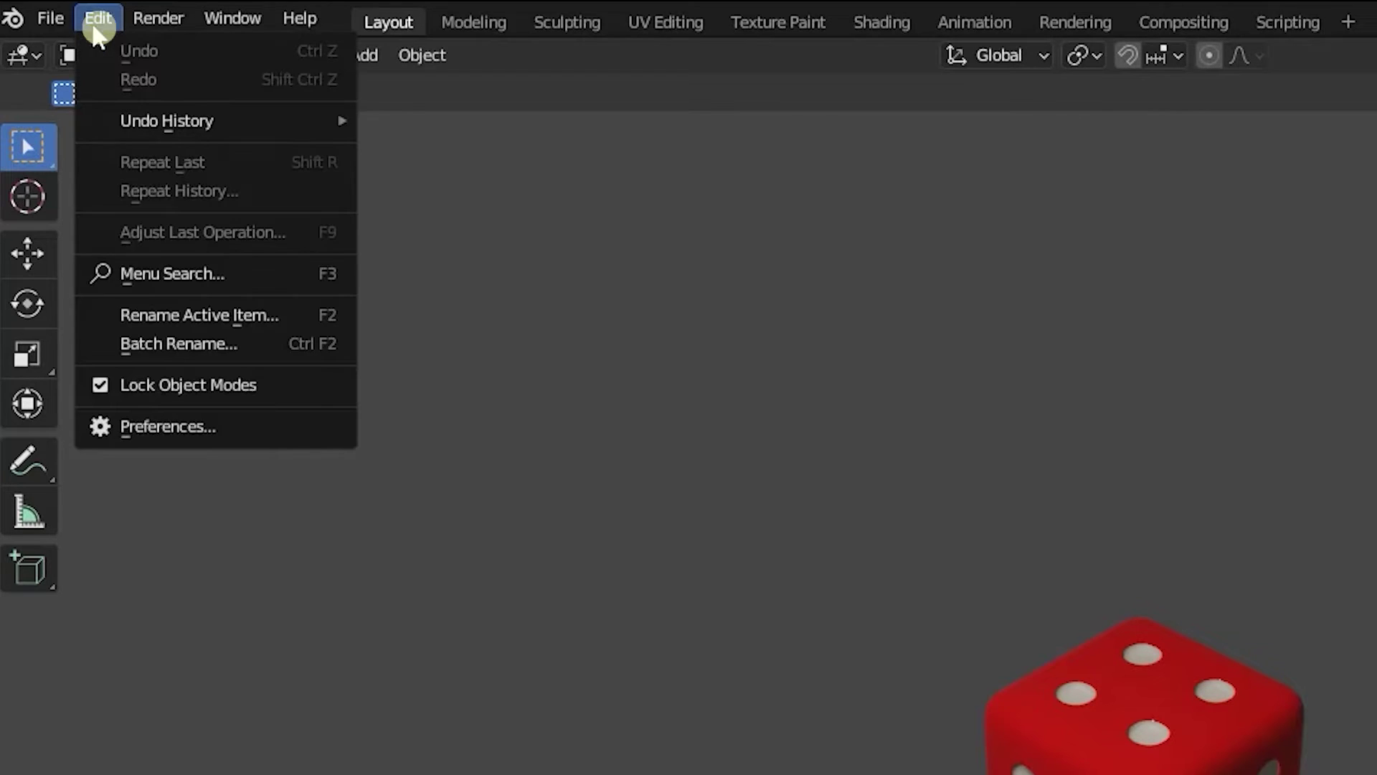
click(179, 424)
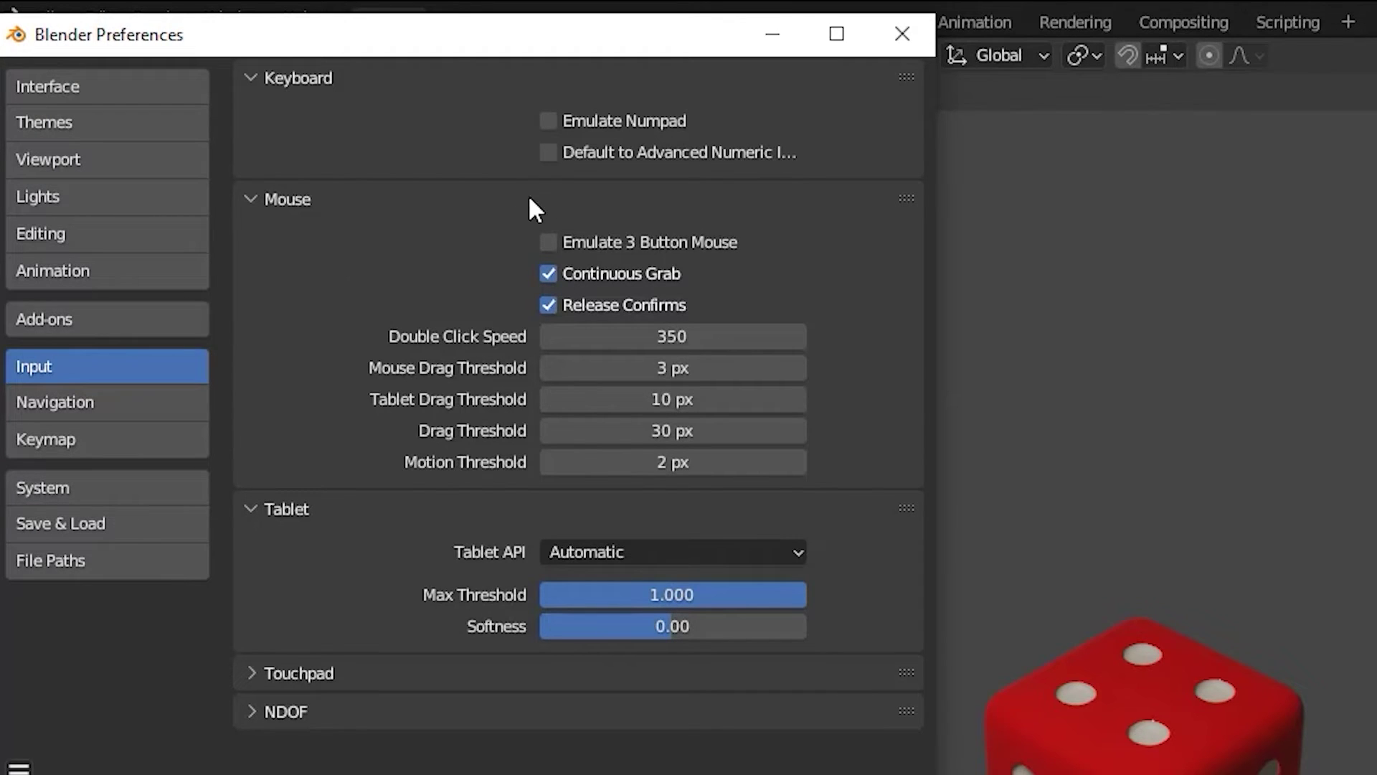
click(549, 121)
click(548, 243)
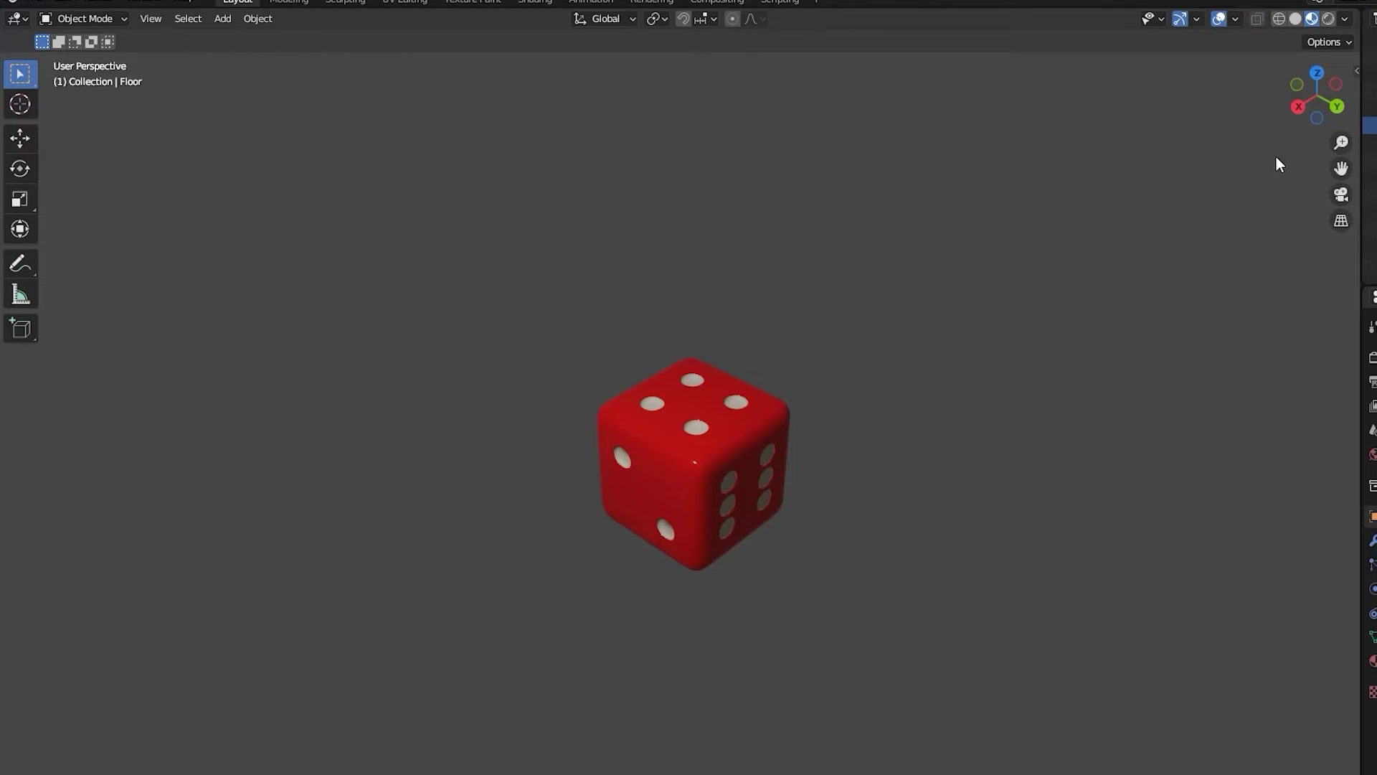
- Orbit freely around the dice, and rotate the view around it horizontally in fixed increments, in one direction and back
drag(1298, 117, 1349, 108)
middle_drag(848, 498, 588, 344)
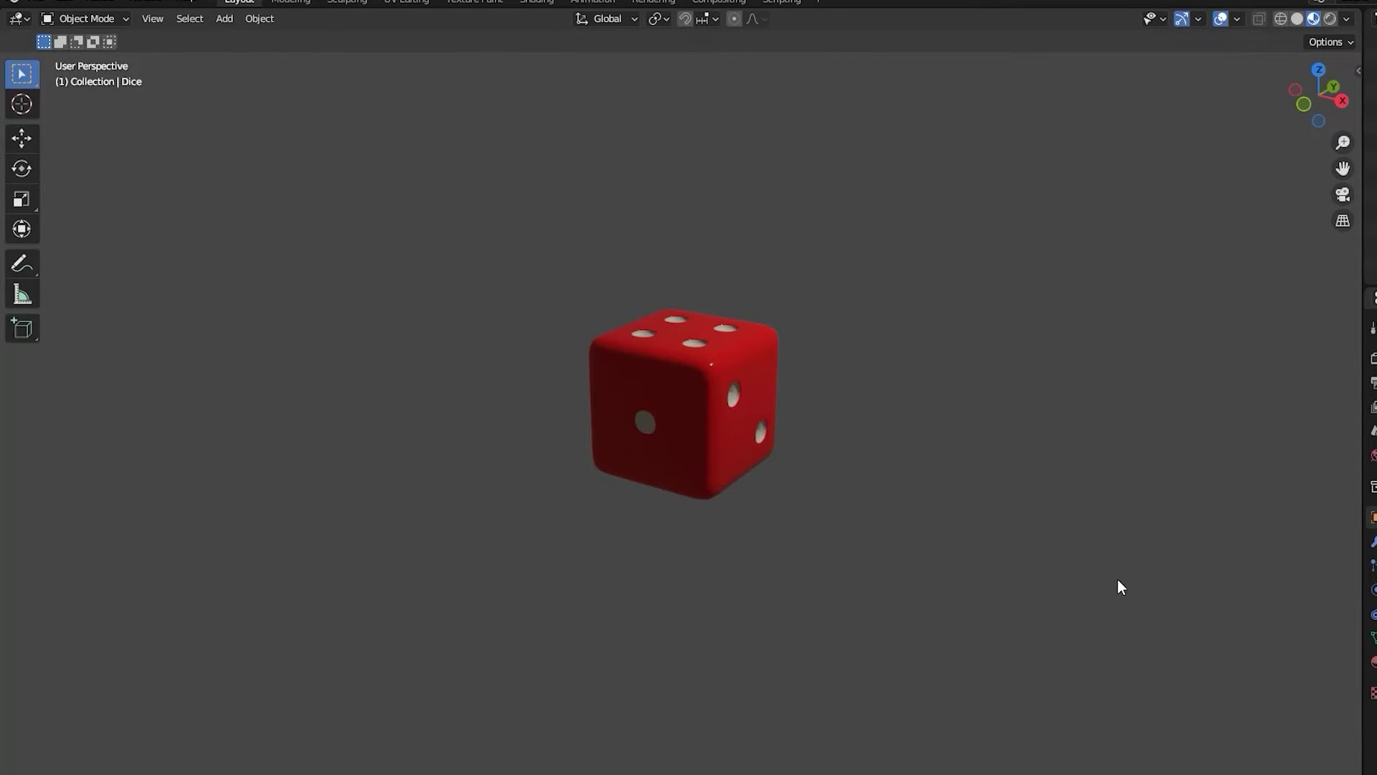
key(KP_4)
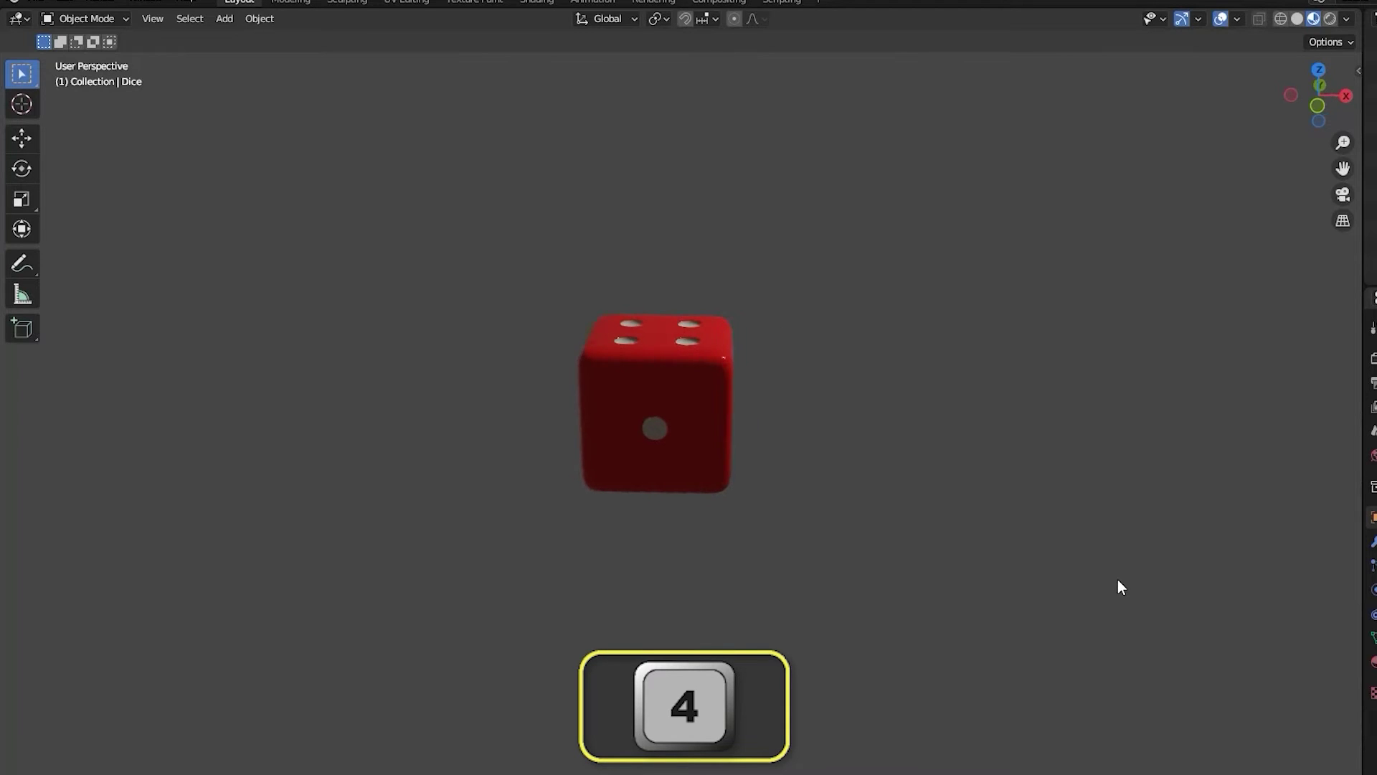
key(KP_4)
key(KP_4)
key(KP_4)
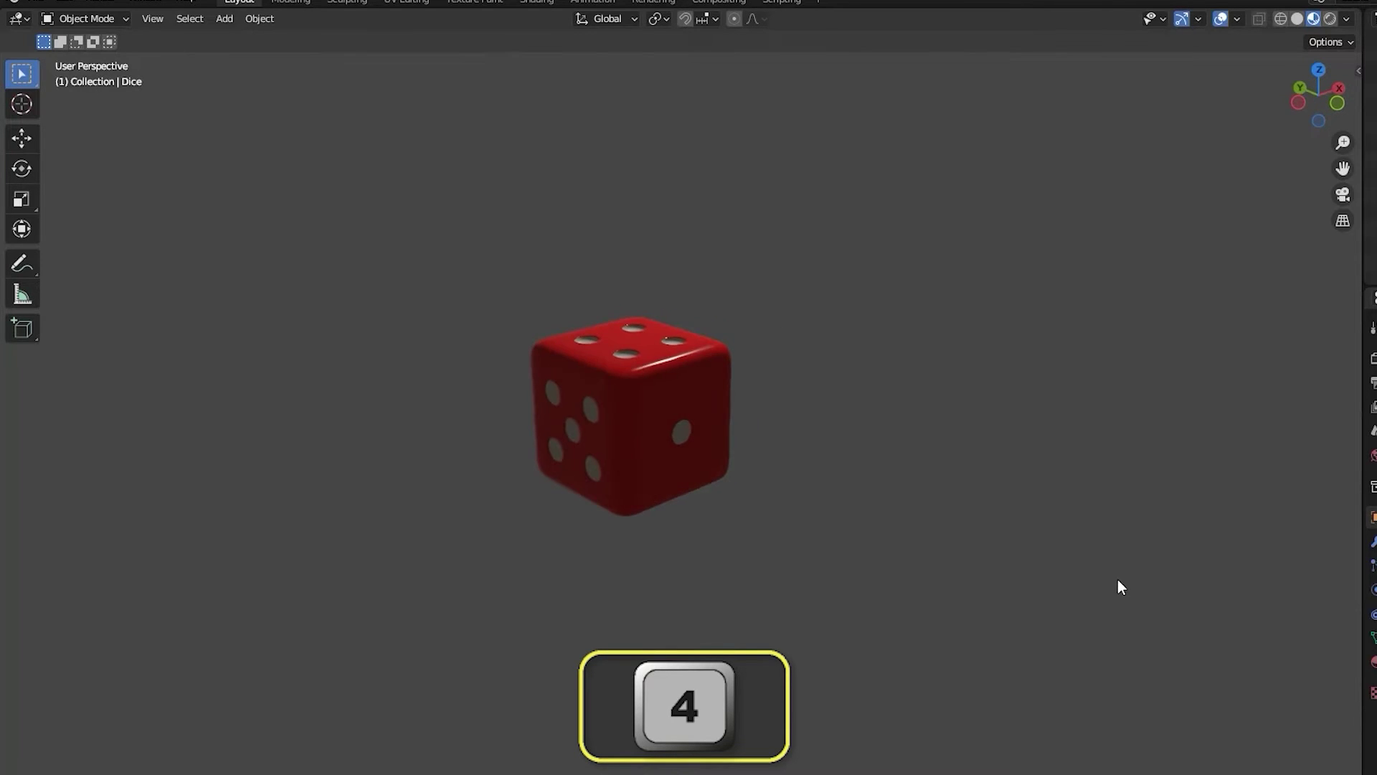
key(KP_4)
key(KP_4)
key(KP_4)
key(KP_6)
key(KP_6)
key(KP_6)
key(KP_6)
key(KP_6)
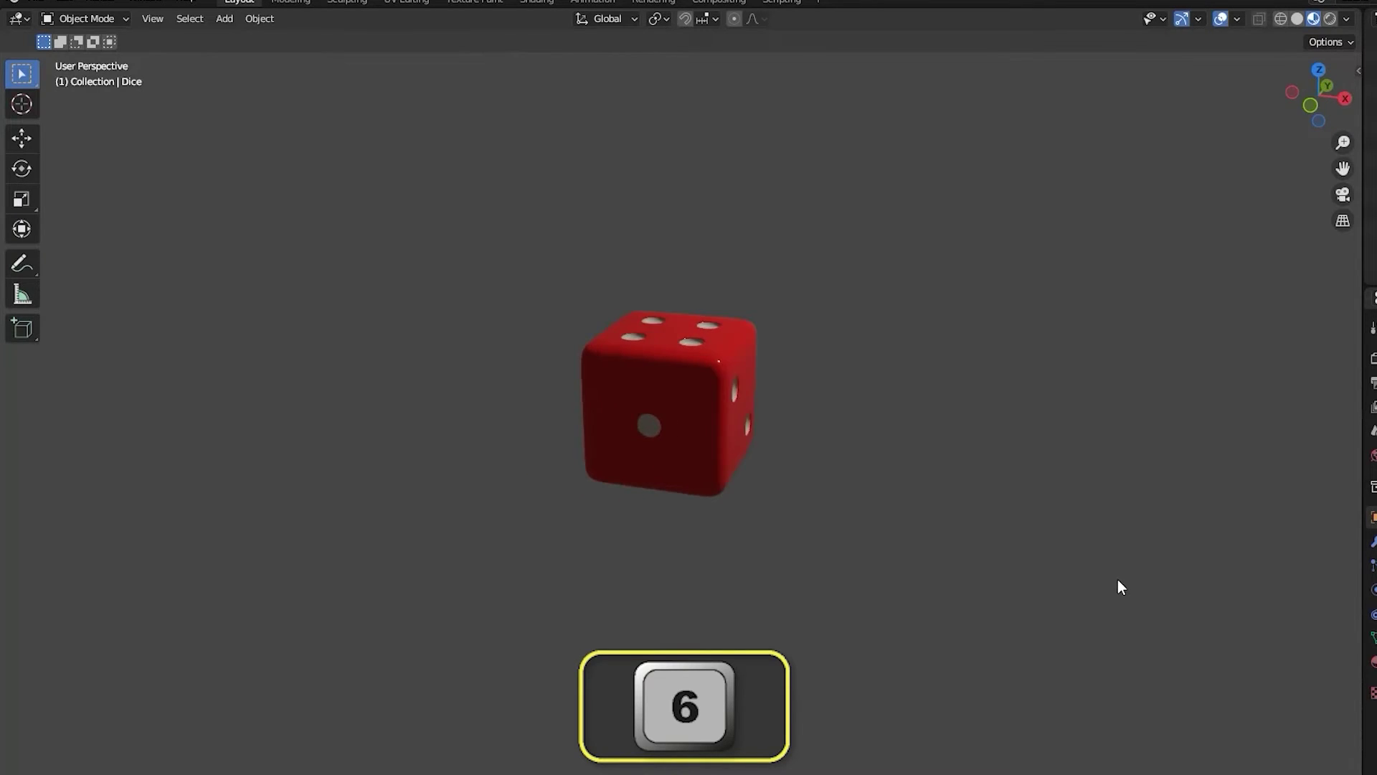
key(KP_6)
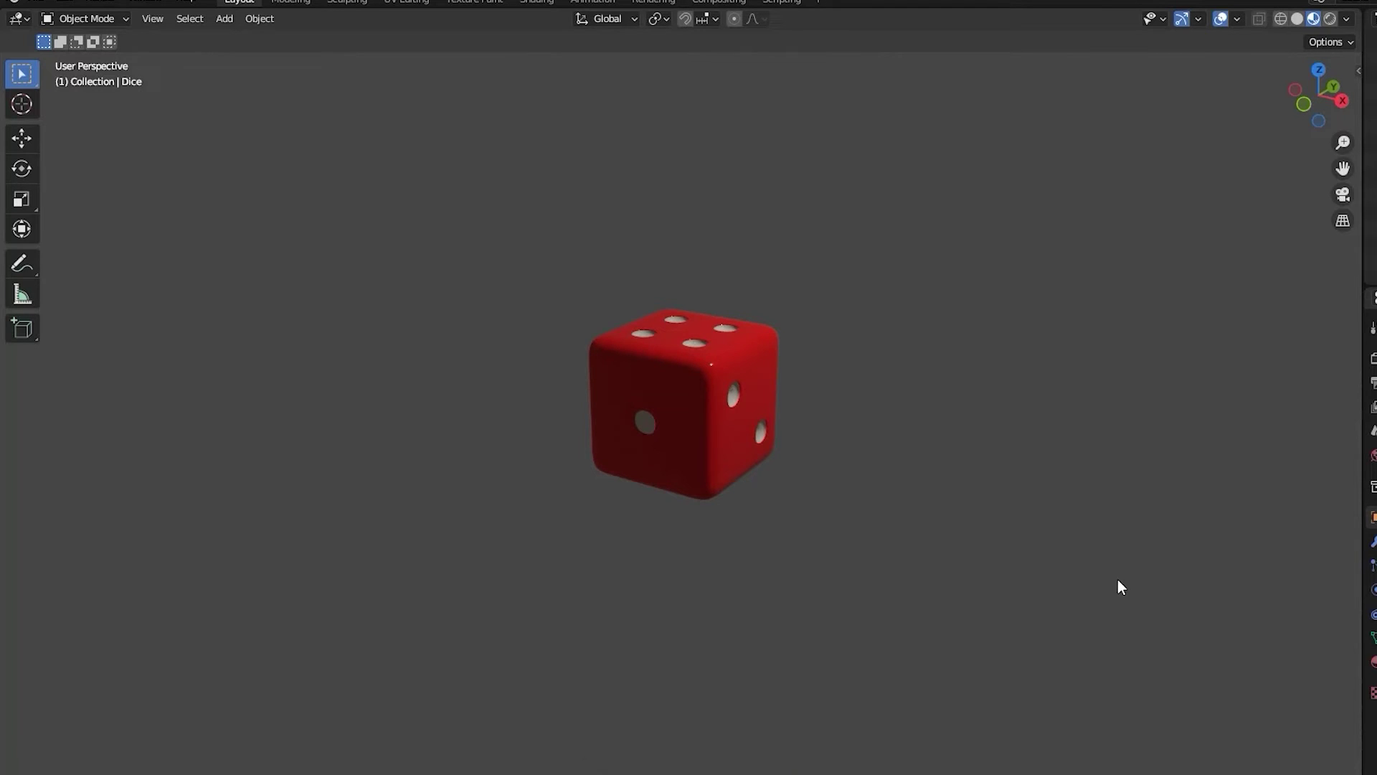
- Orbit the view vertically around the dice in fixed increments, upward and back down
key(KP_8)
key(KP_8)
key(KP_8)
key(KP_8)
key(KP_2)
key(KP_2)
key(KP_2)
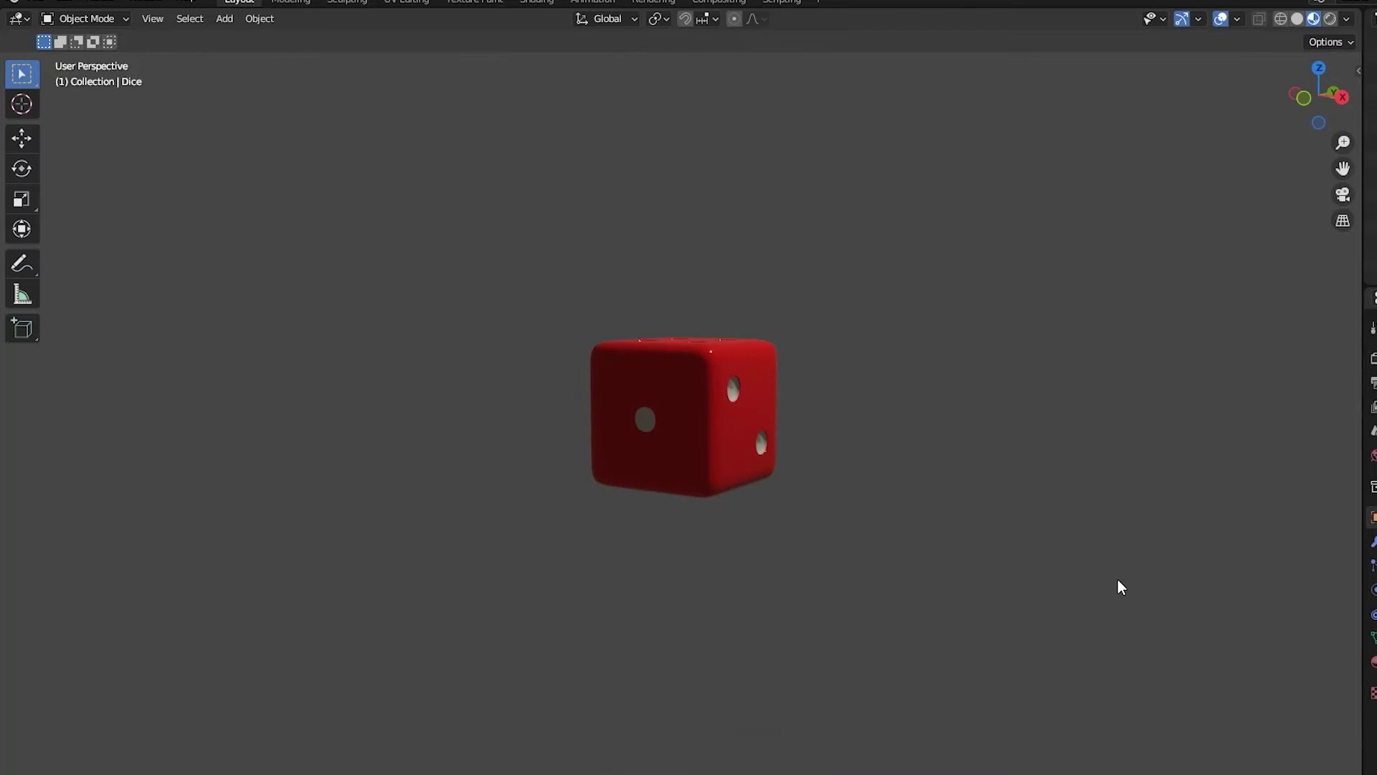
- Roll the view of the dice in fixed increments to one side and back again
key(shift+KP_4)
key(shift+KP_4)
key(shift+KP_4)
key(shift+KP_4)
key(shift+KP_6)
key(shift+KP_6)
key(shift+KP_6)
key(shift+KP_6)
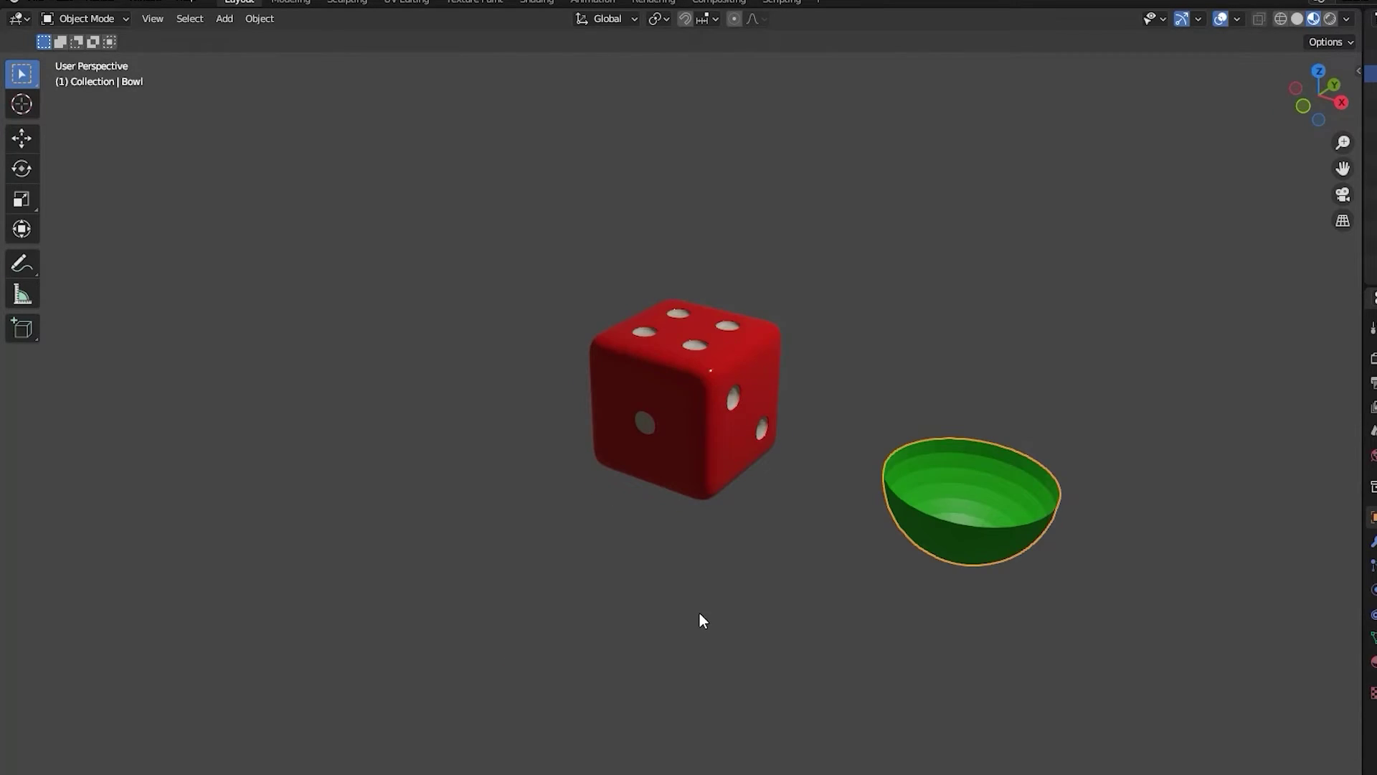
- Frame the view on the selected green bowl, zoom out, and orbit around it with the dice in sight
middle_drag(701, 614, 59, 570)
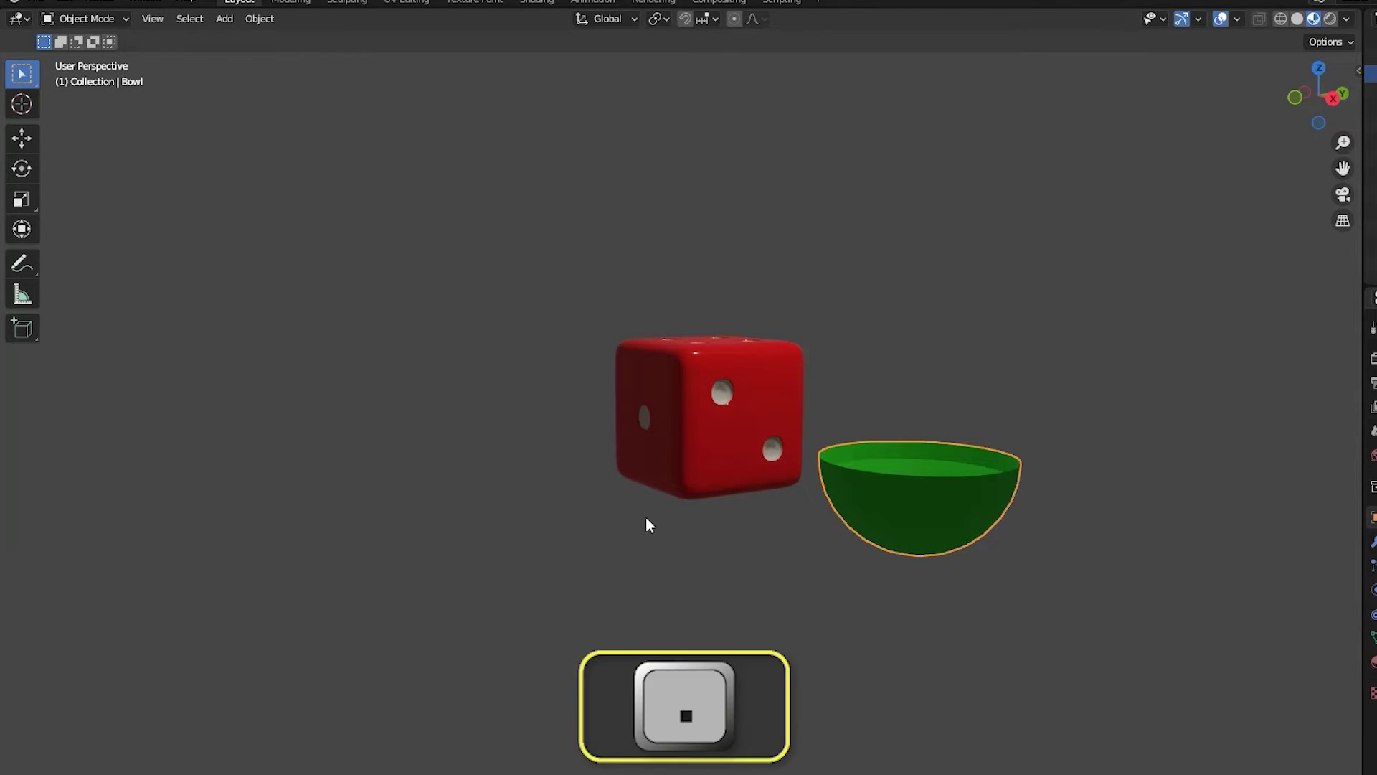
key(KP_Decimal)
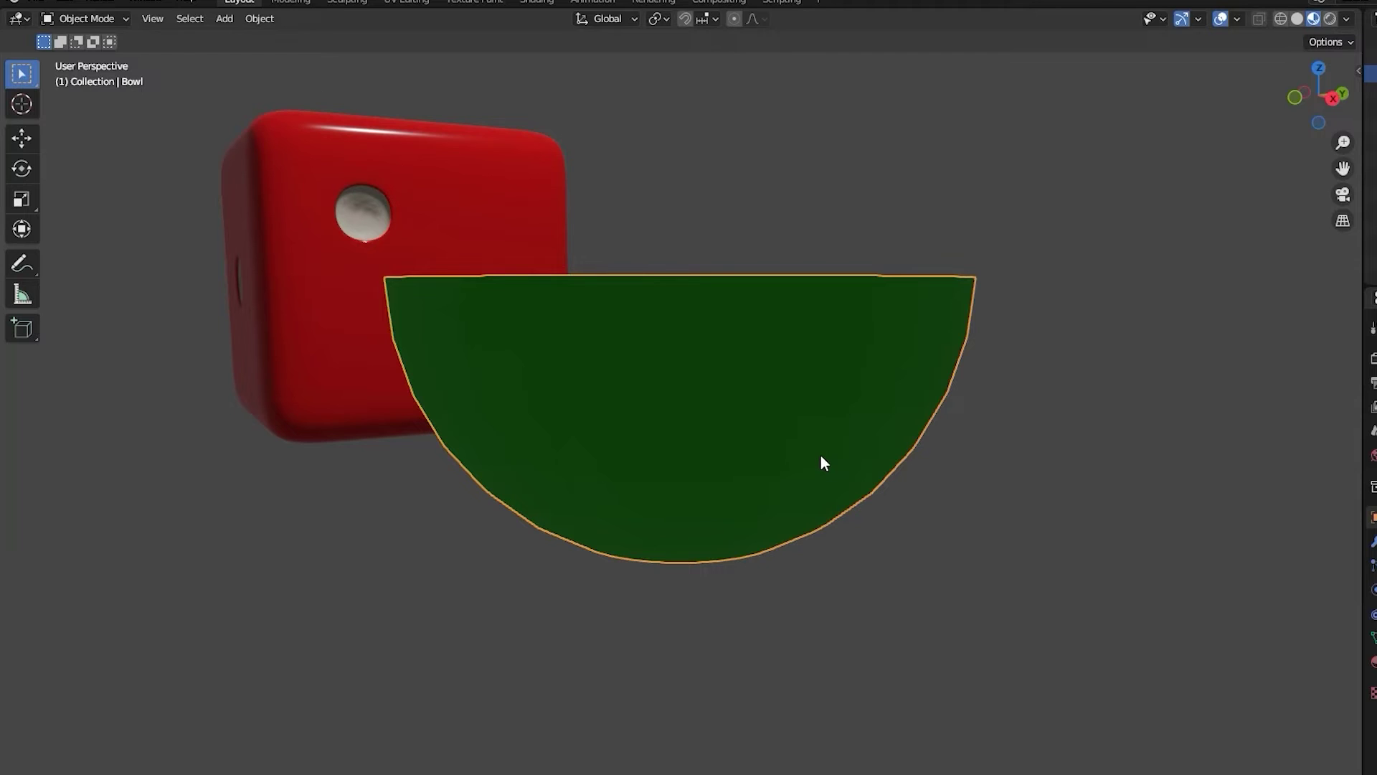
scroll(821, 456, down, 2)
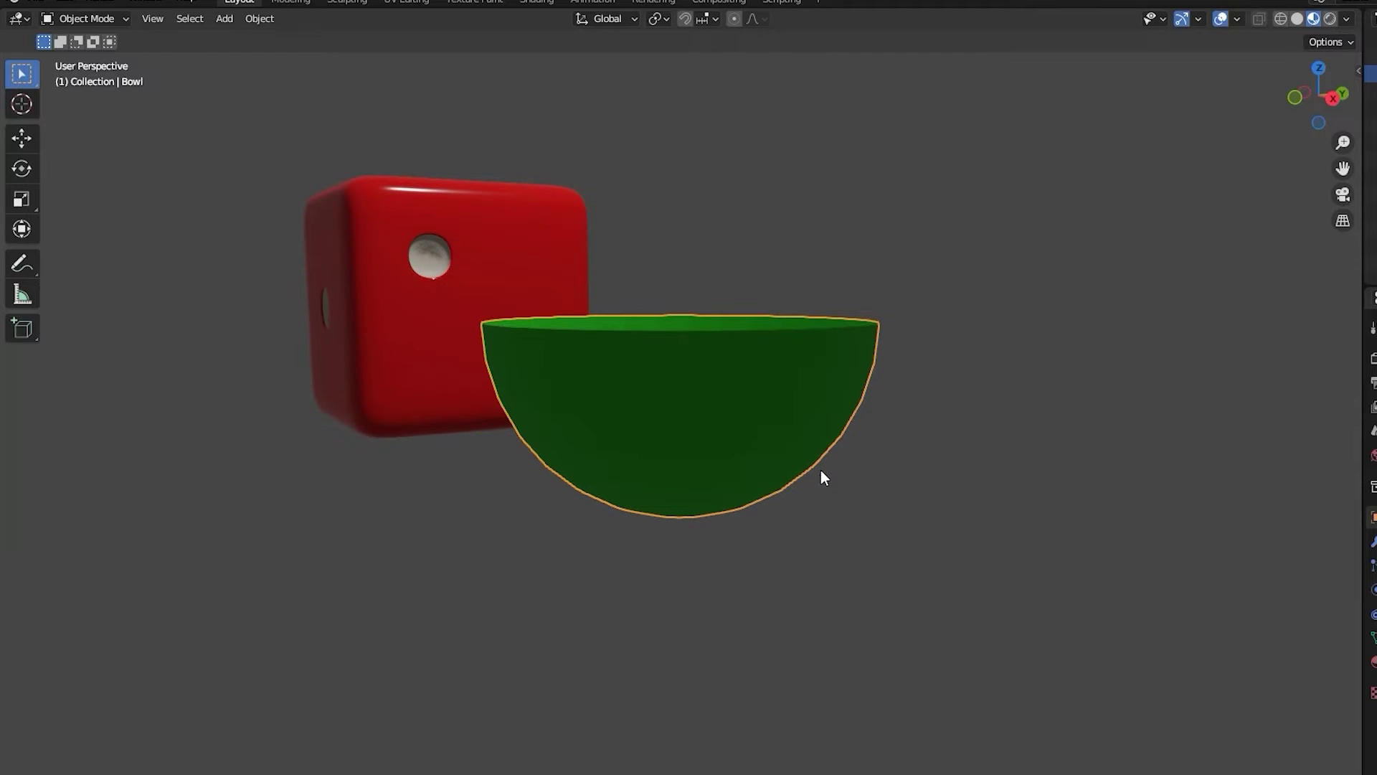
scroll(821, 471, down, 3)
middle_drag(828, 463, 657, 499)
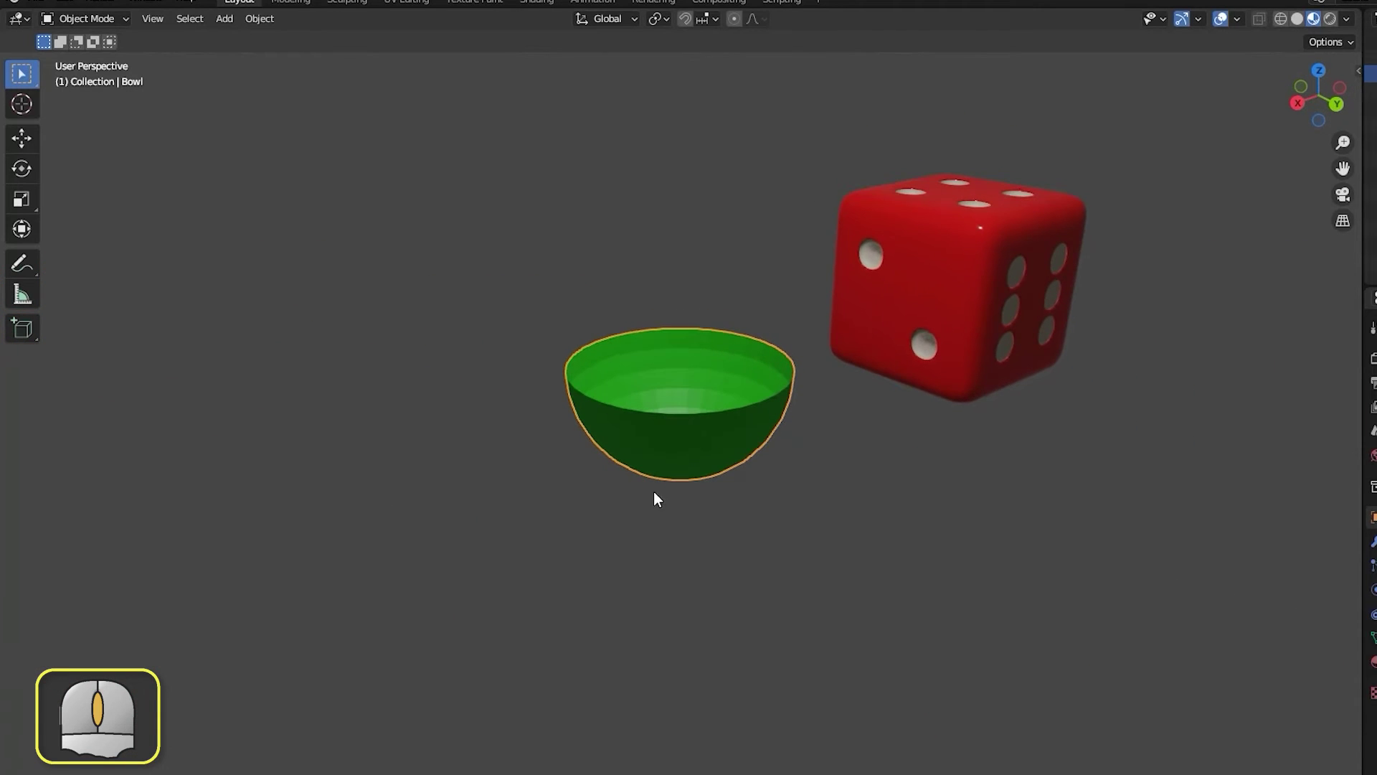
- Deselect the bowl, flip the view to the opposite side of the scene, and flip it back
click(825, 595)
key(KP_9)
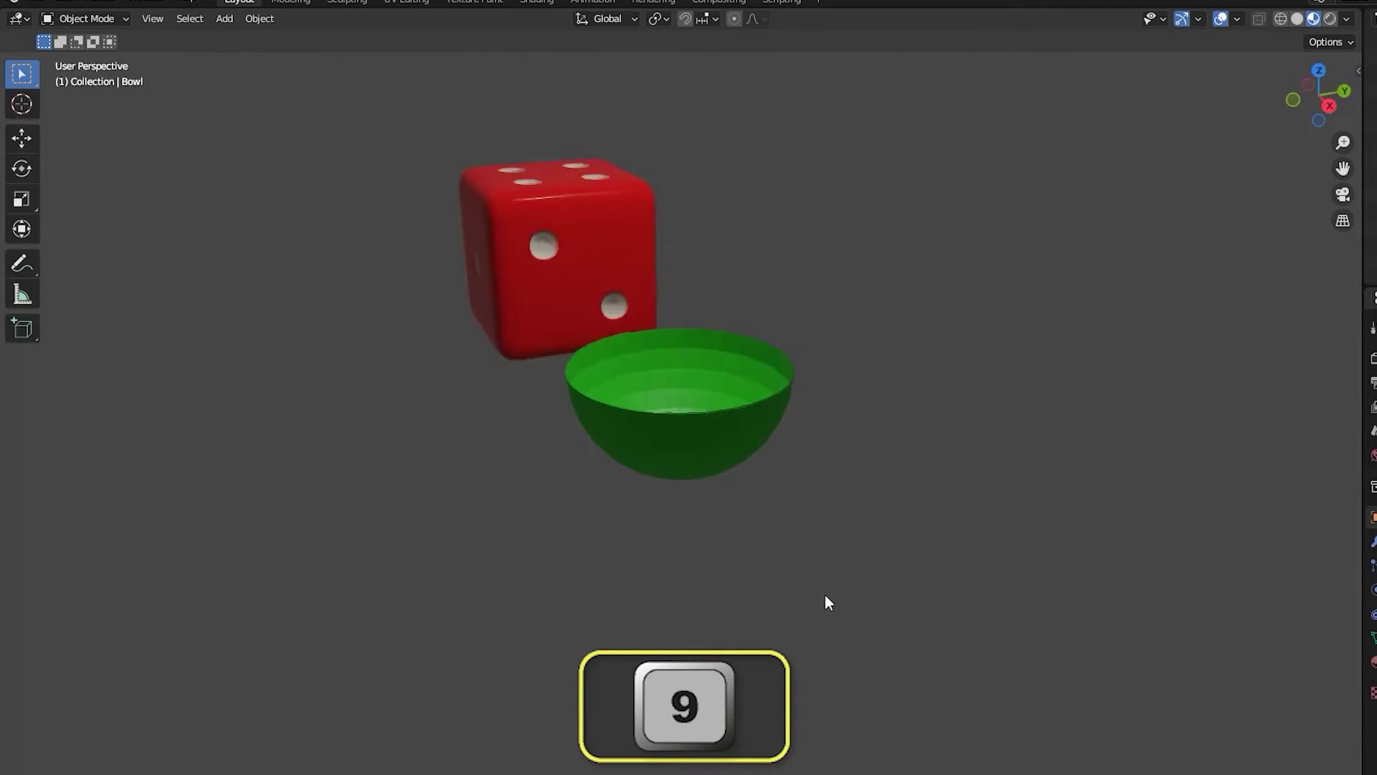
key(KP_9)
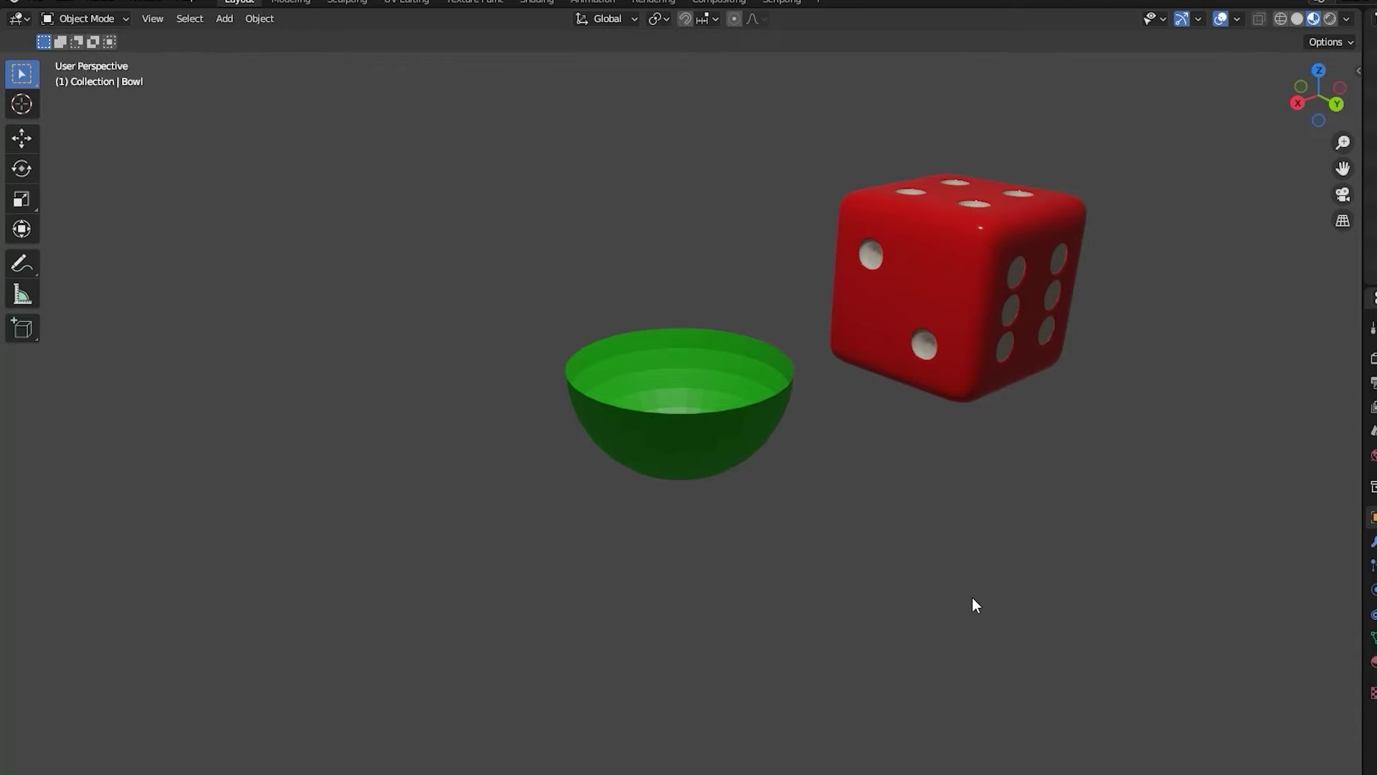
- View the dice and bowl from the Front, Back, Right, Left, Top and Bottom orthographic views in turn
key(KP_1)
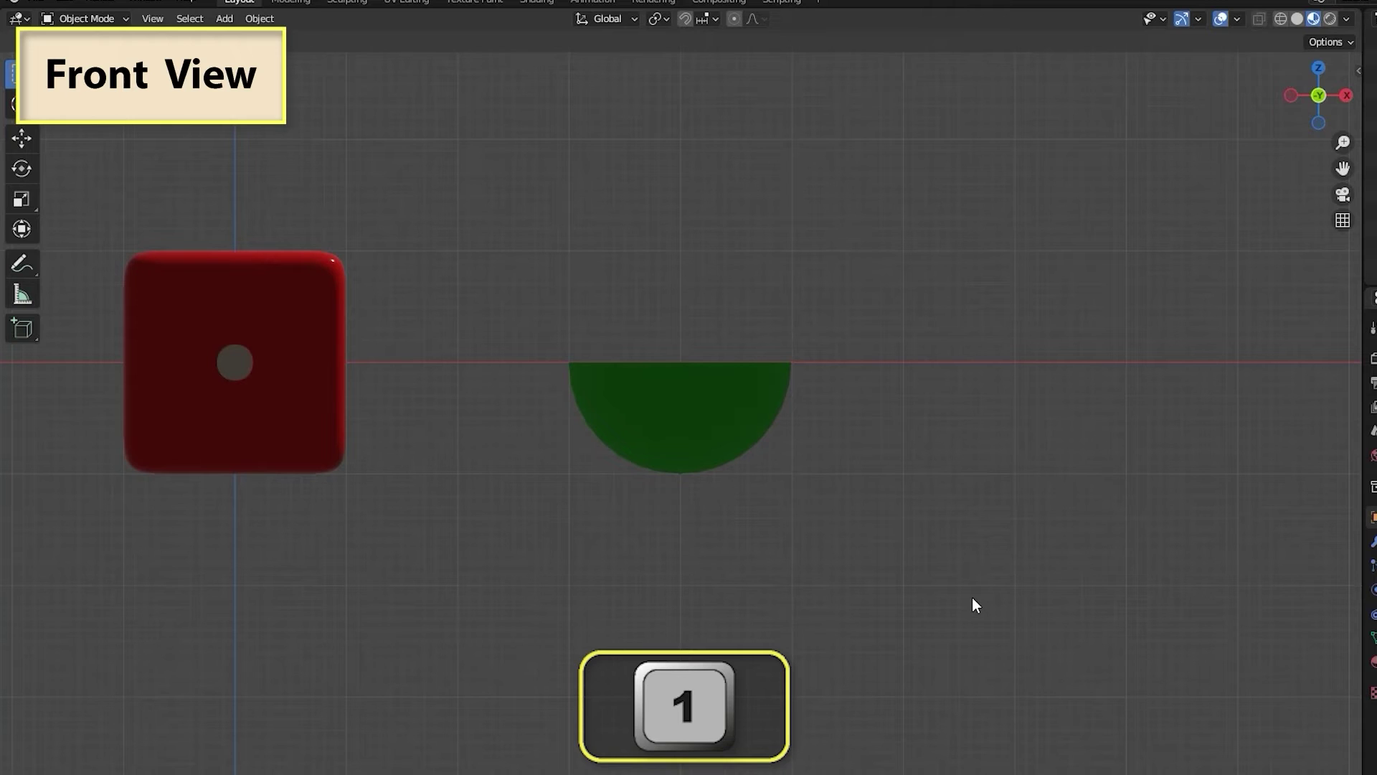
key(ctrl+KP_1)
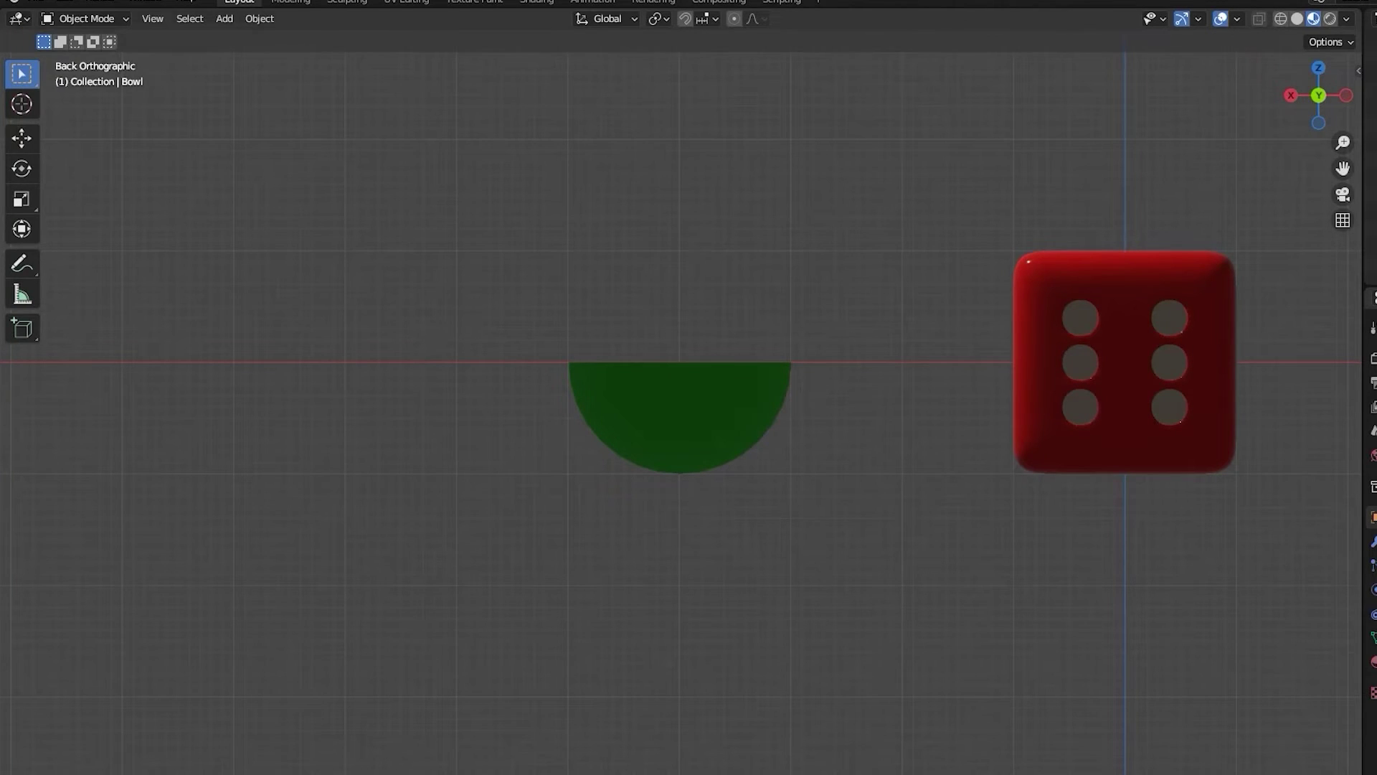
key(KP_3)
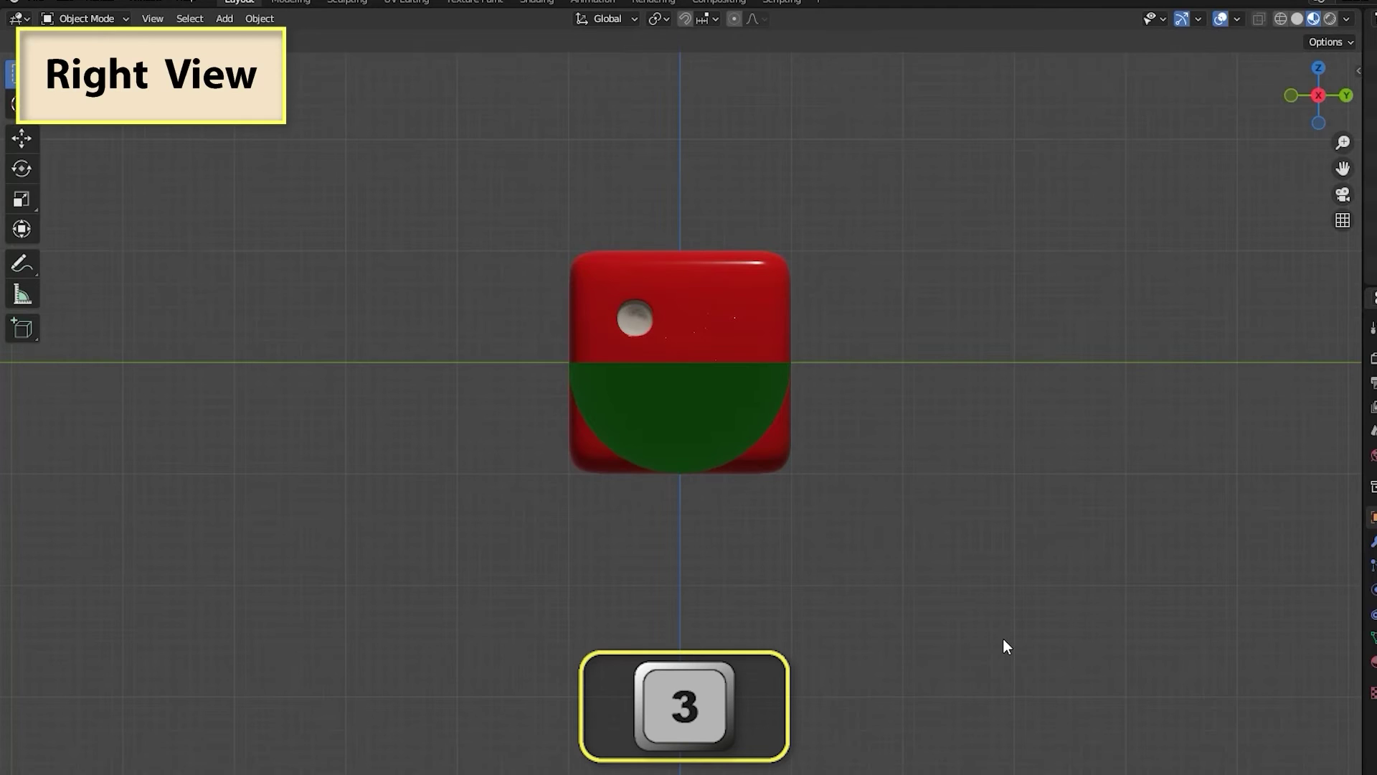
key(ctrl+KP_3)
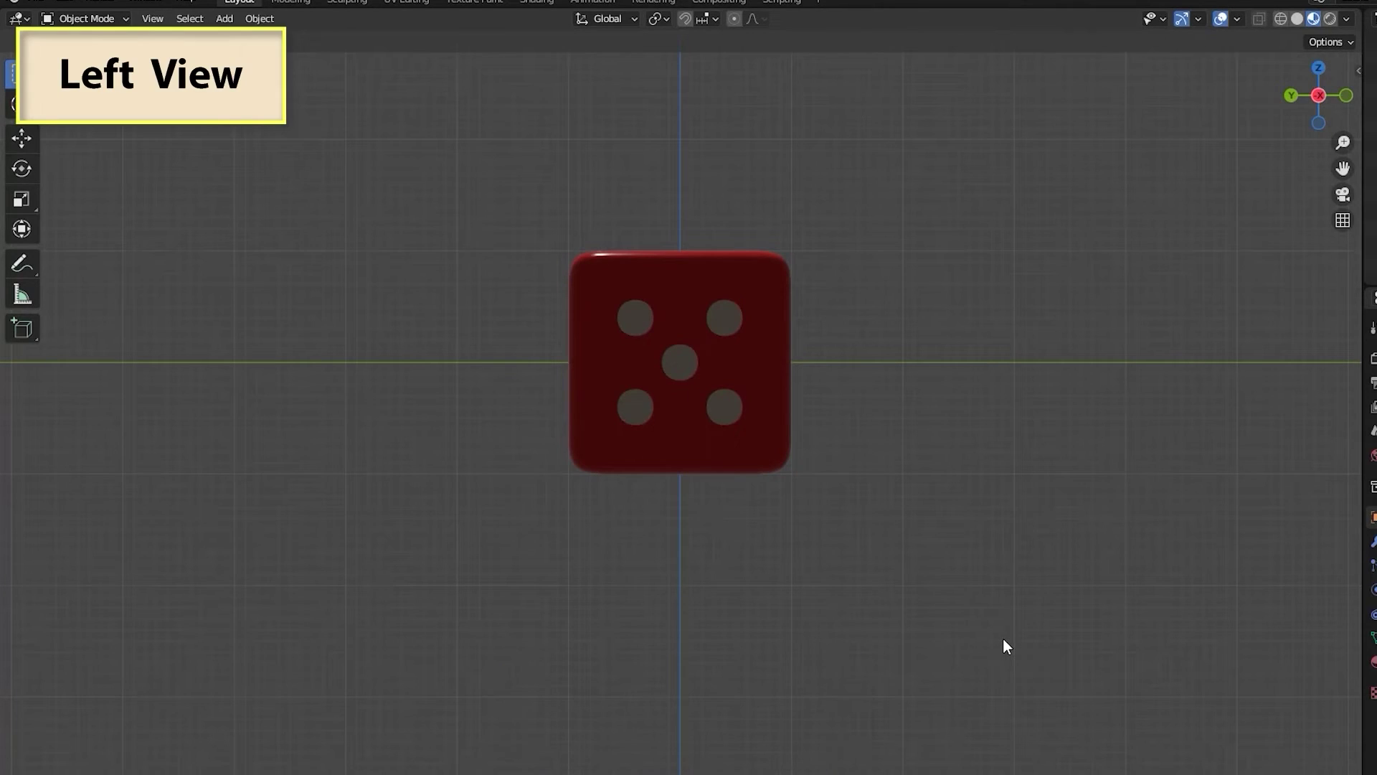
key(KP_7)
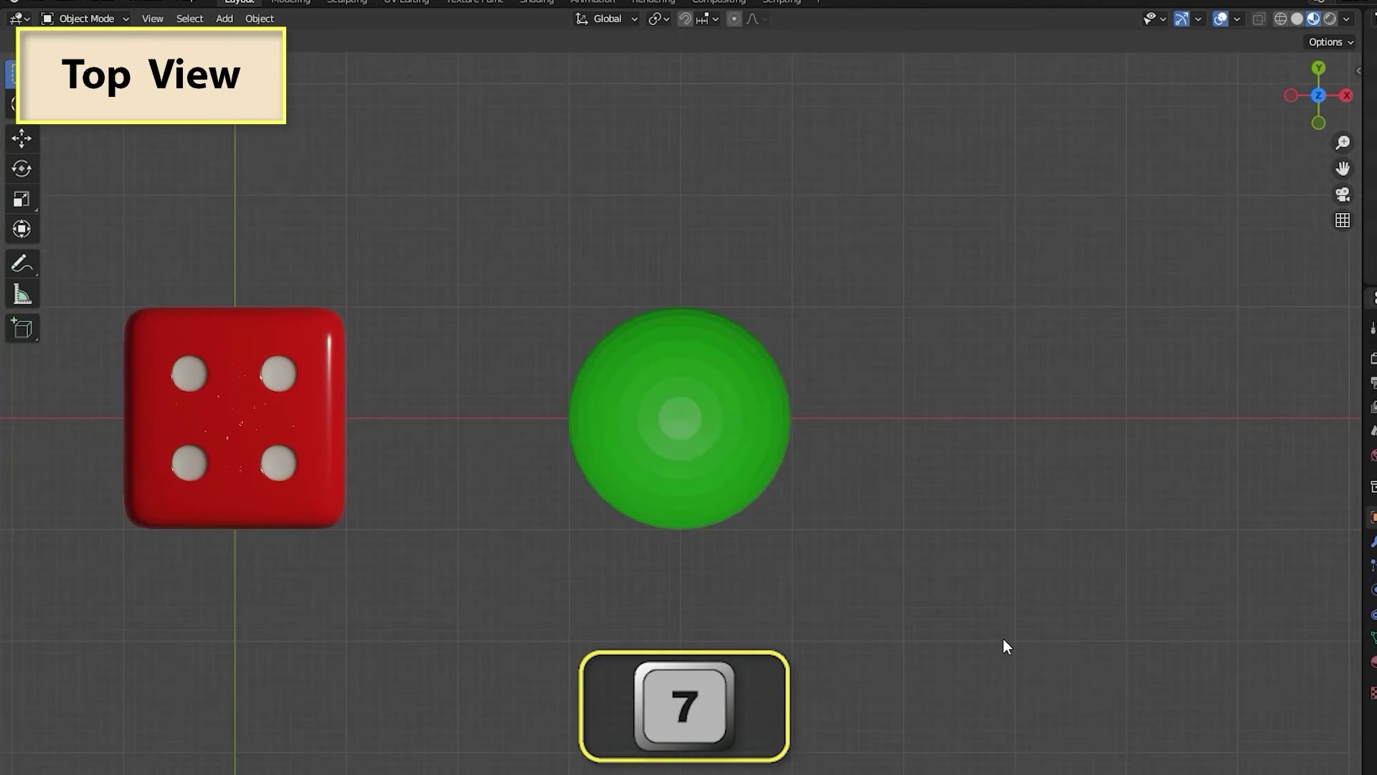
key(ctrl+KP_7)
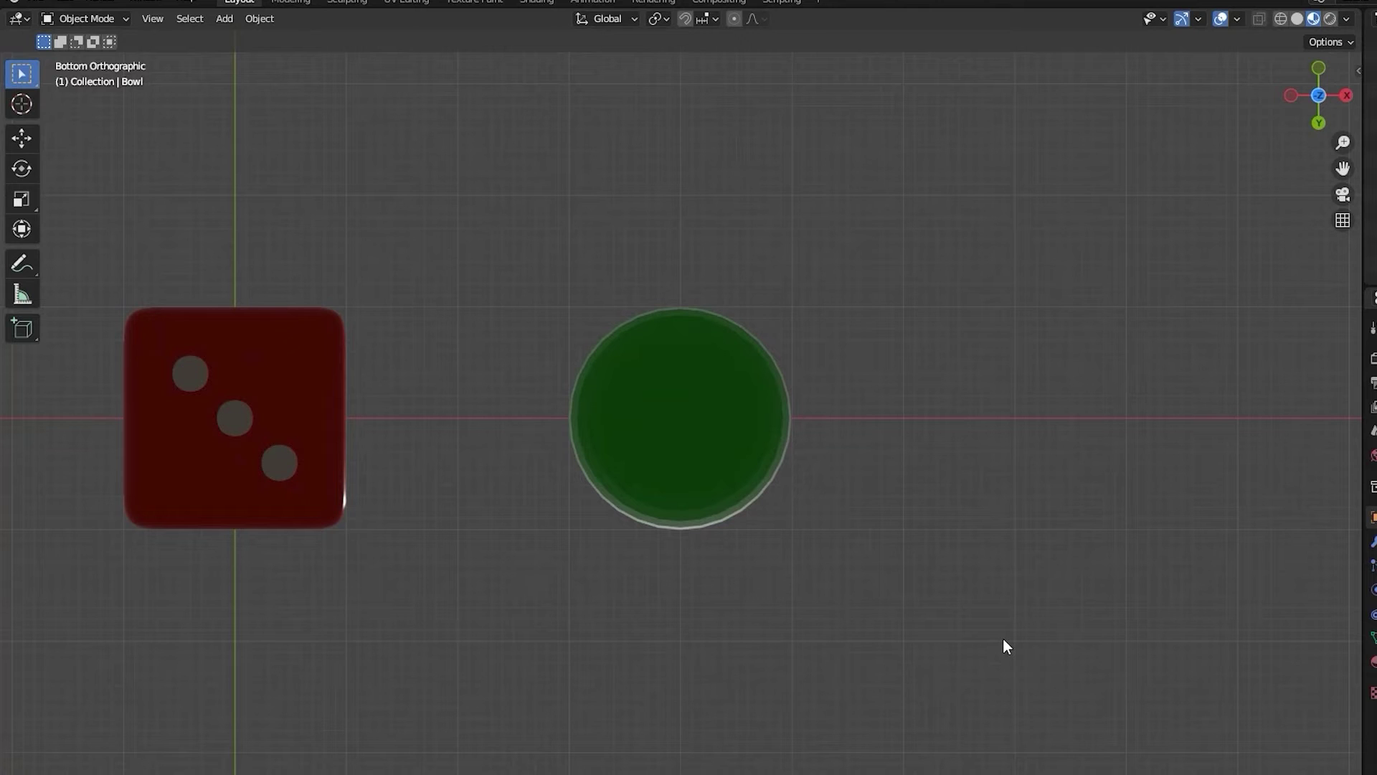
- Switch to the Front view of the dice and bowl and flip to the opposite view
key(1)
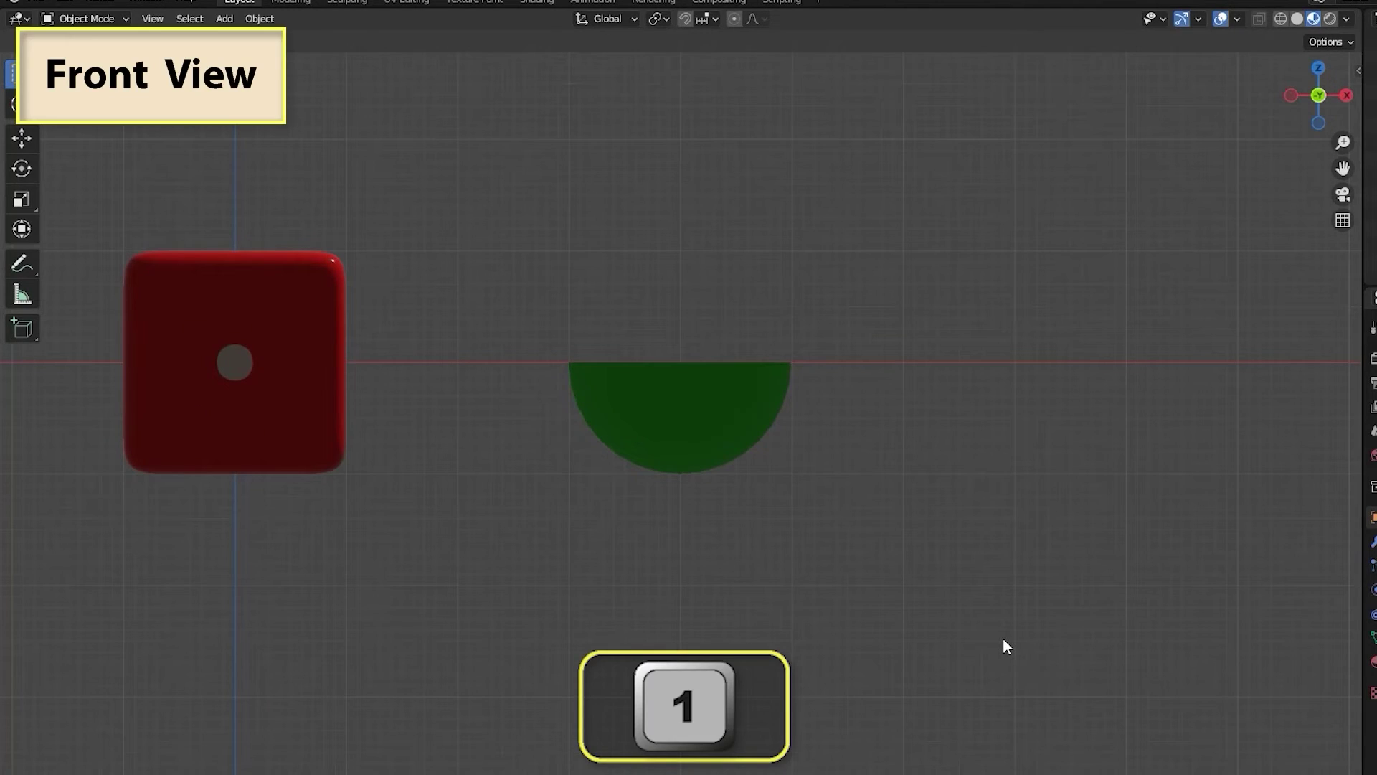
key(9)
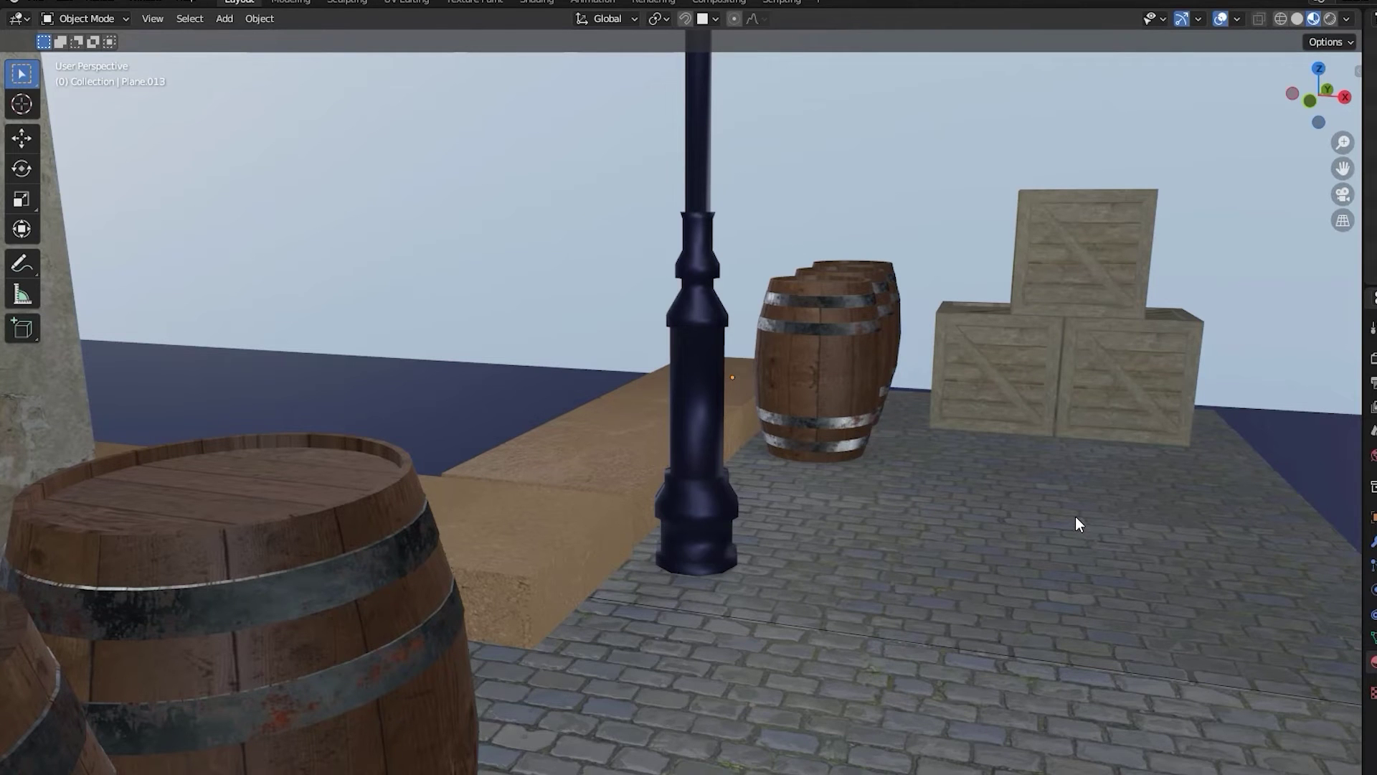
- Frame all objects of the dock scene with the barrels and crates in the viewport
click(1076, 515)
key(Home)
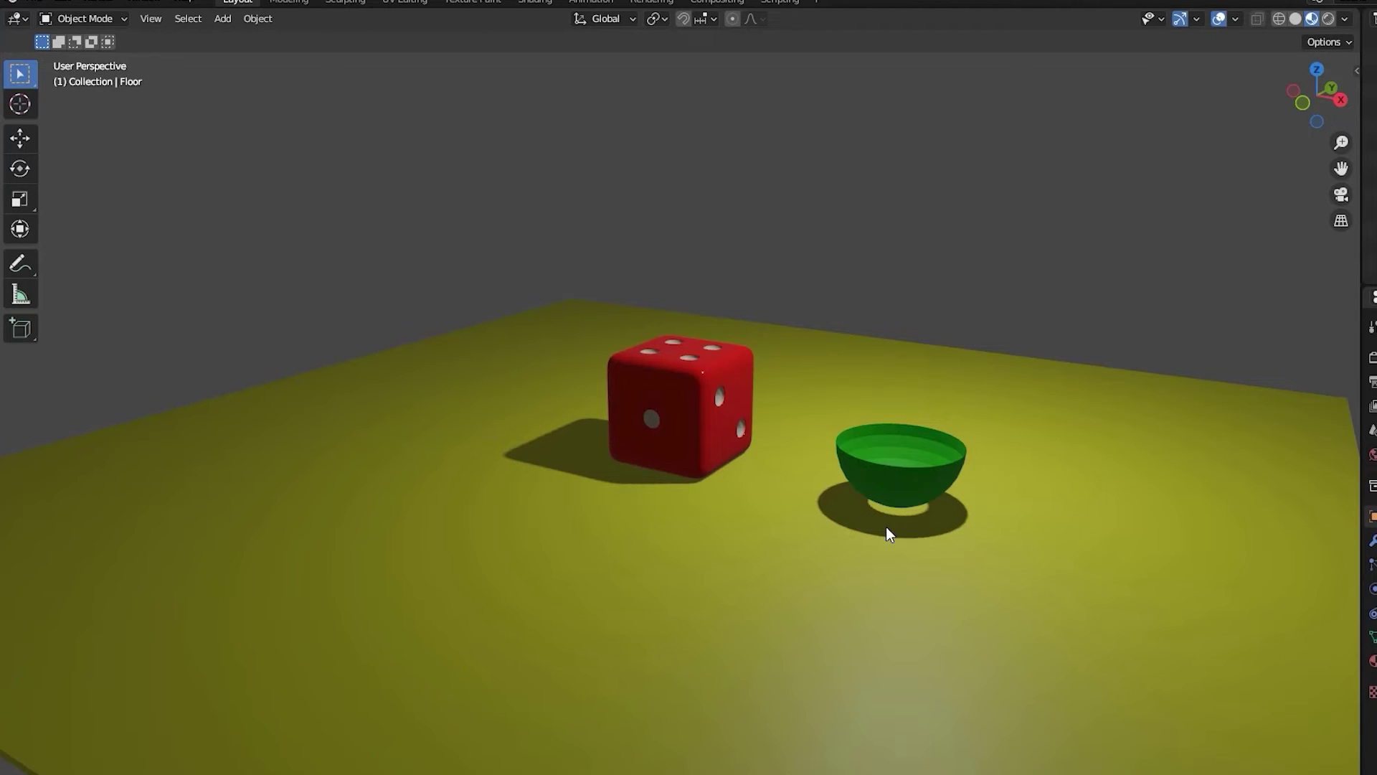
- Zoom in freely on the dice and bowl, and zoom back out until more of the floor shows
scroll(886, 528, up, 5)
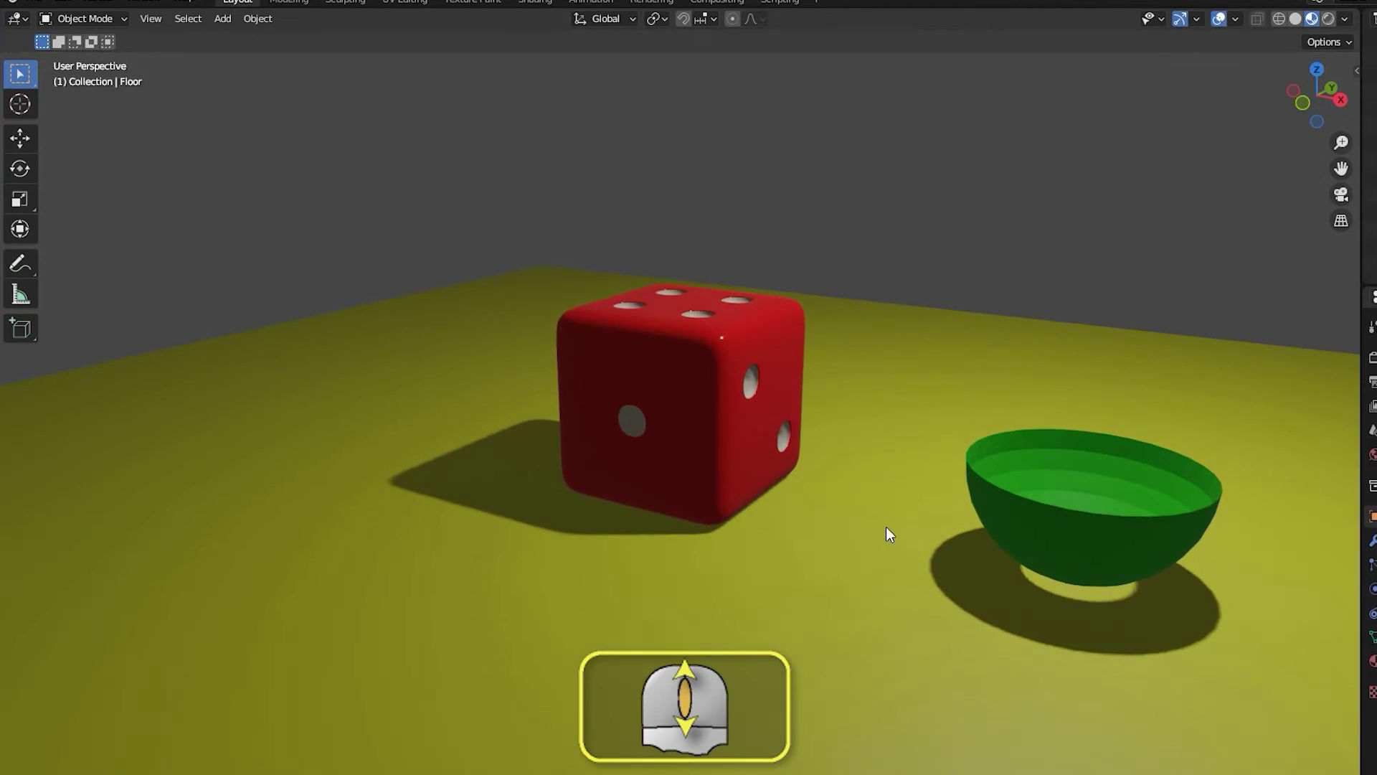
scroll(886, 529, down, 5)
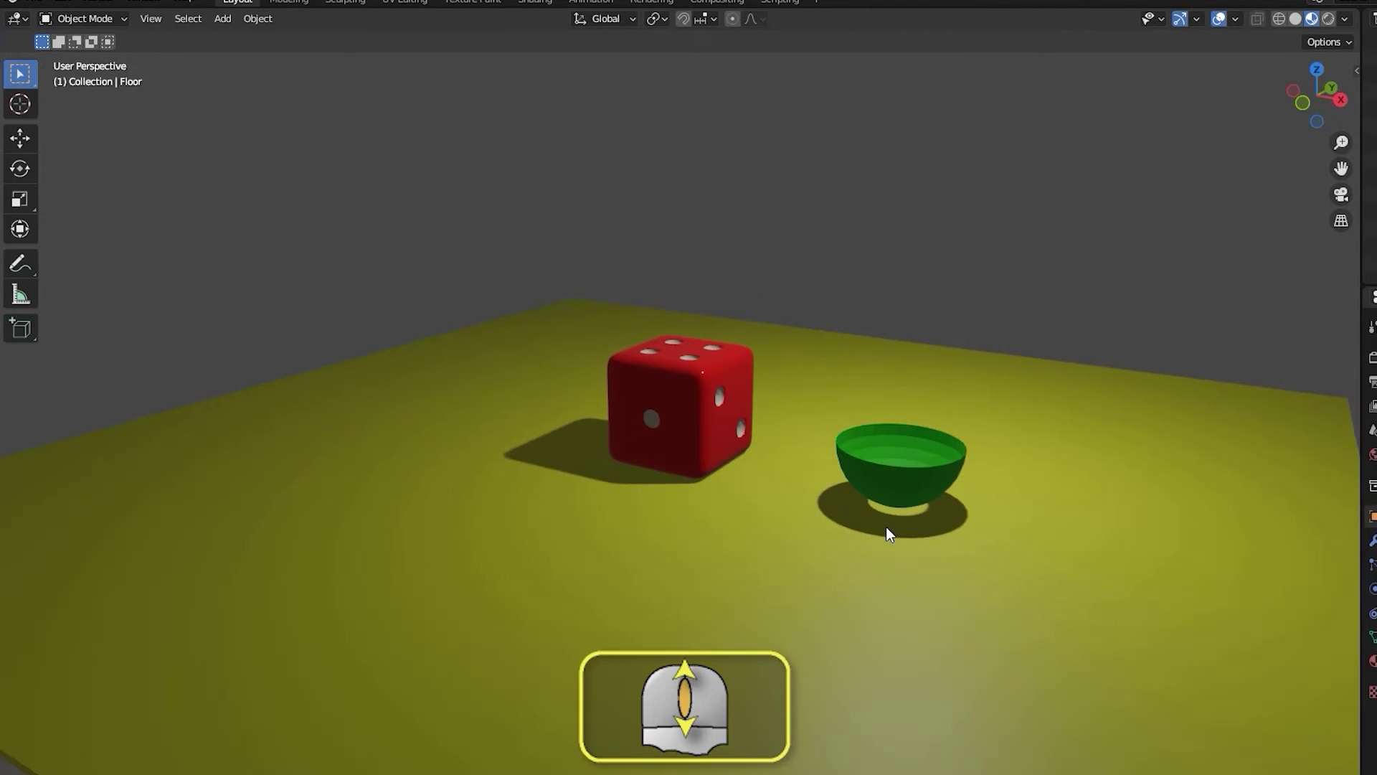
scroll(886, 529, down, 2)
- Zoom the view of the dice and bowl in and back out in fixed increments
key(KP_Add)
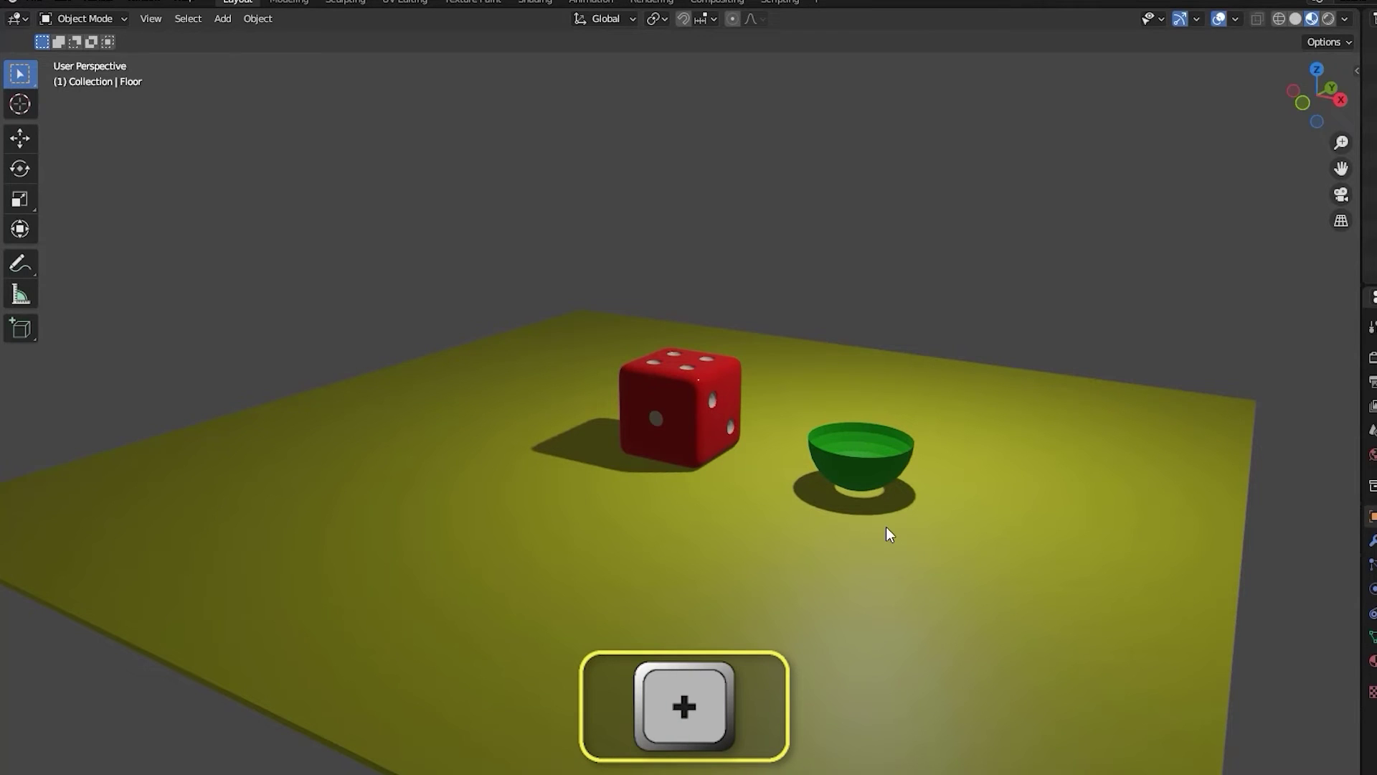
key(KP_Add)
key(KP_Add)
key(KP_Add)
key(KP_Add)
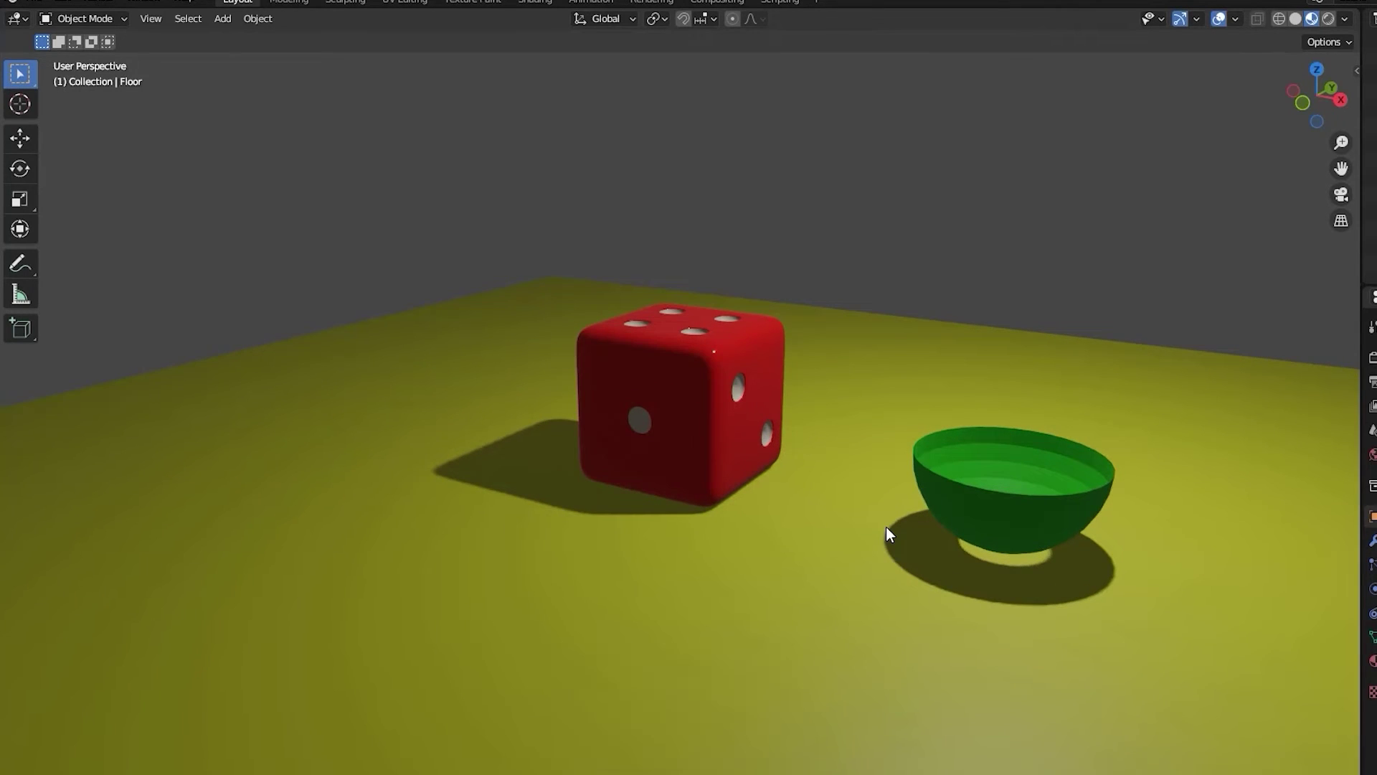
key(KP_Subtract)
key(KP_Subtract)
key(KP_Subtract)
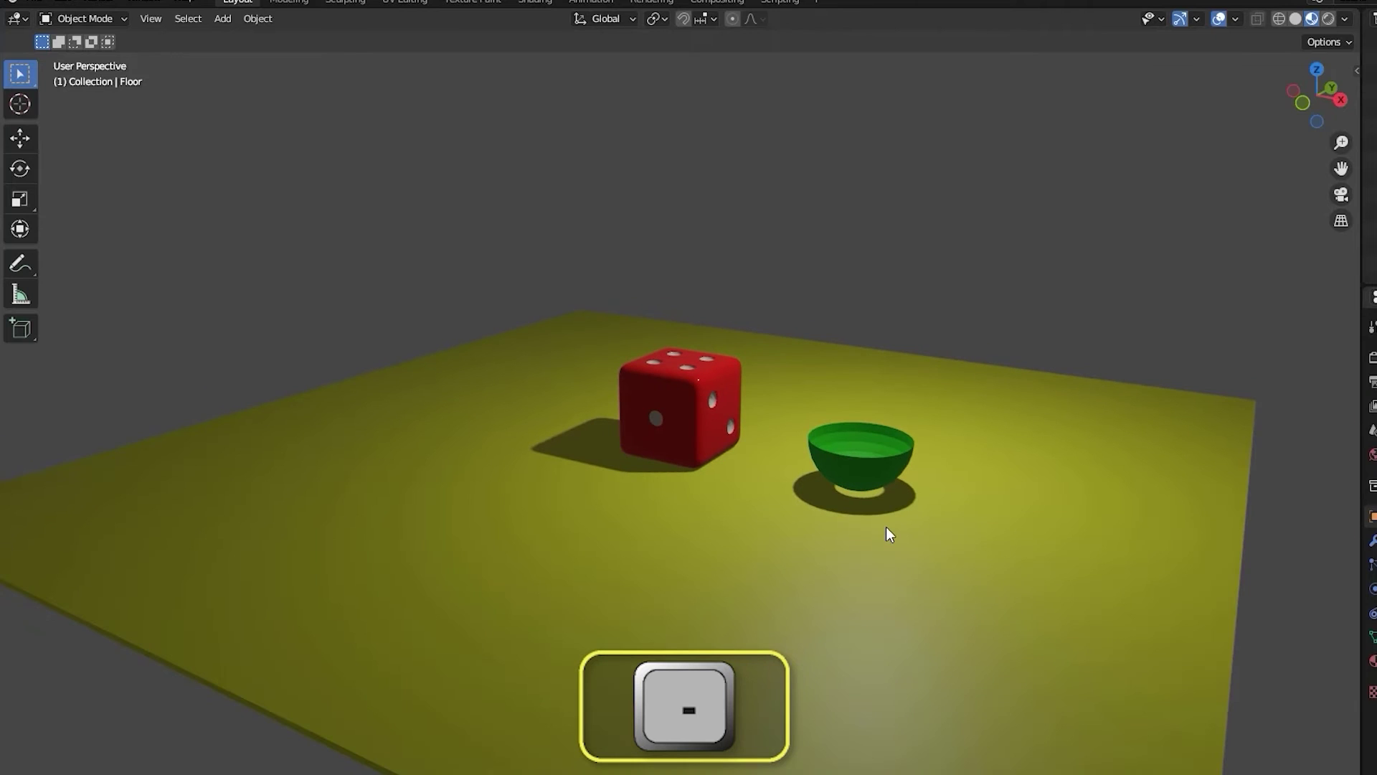
- Pan the view freely, and pan it sideways in fixed increments in both horizontal directions
shift+middle_drag(885, 527, 817, 529)
key(ctrl+KP_4)
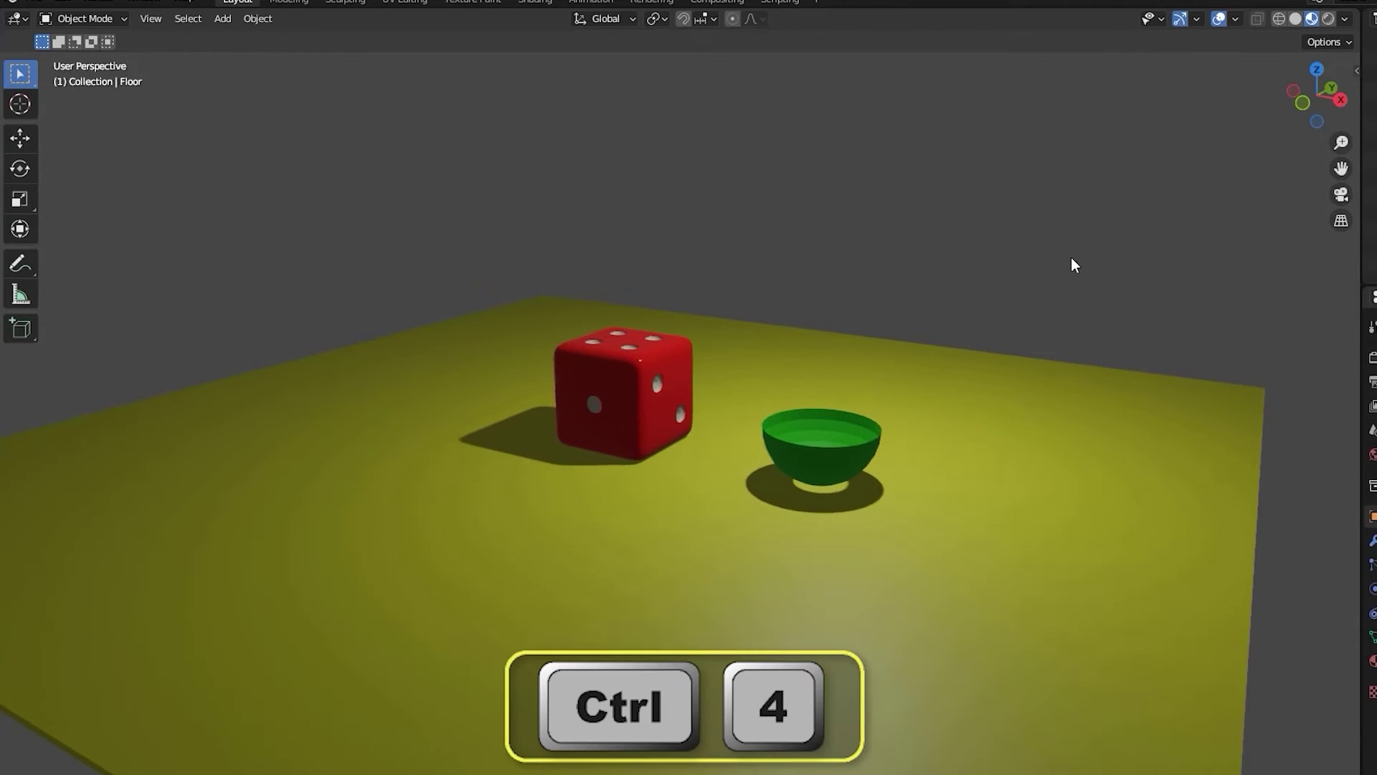
key(ctrl+KP_4)
key(ctrl+KP_4)
key(ctrl+KP_4)
key(ctrl+KP_6)
key(ctrl+KP_6)
key(ctrl+KP_6)
key(ctrl+KP_6)
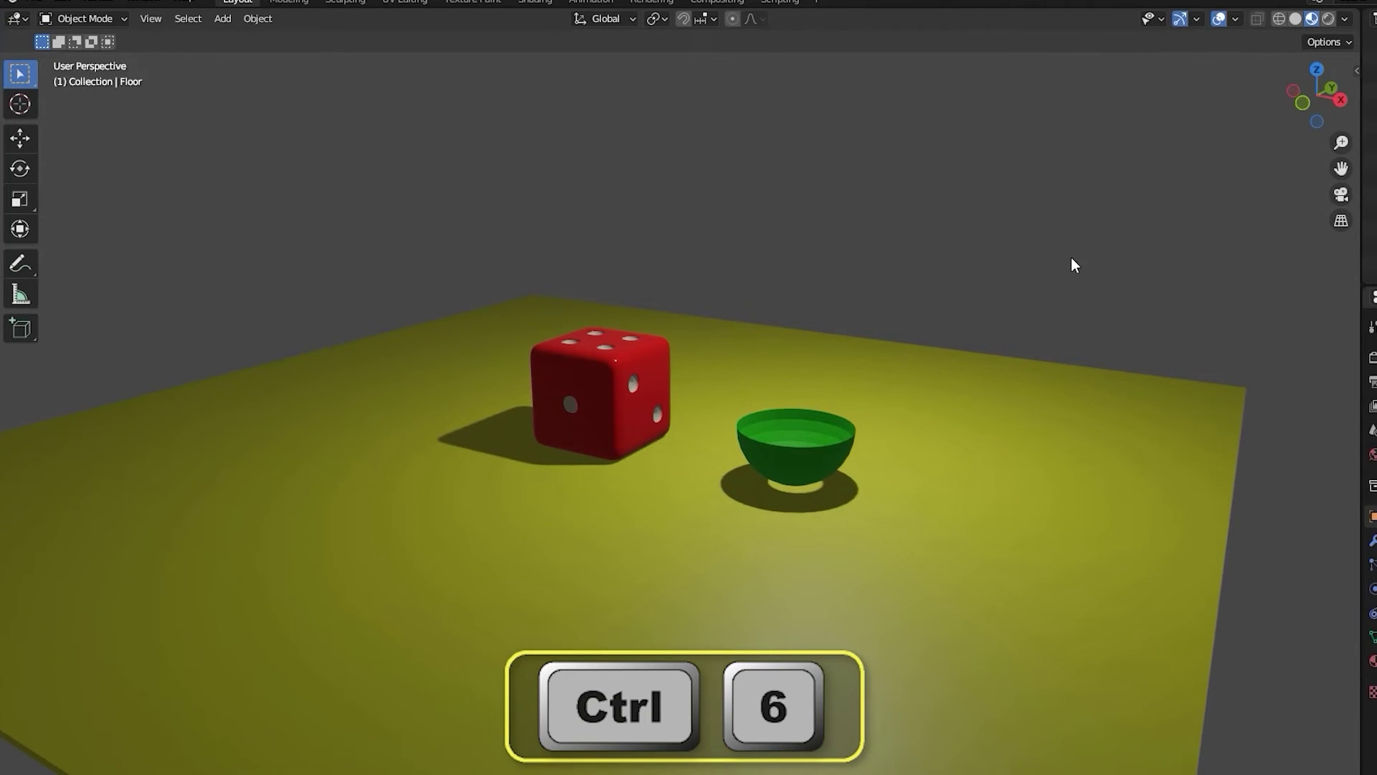
- Pan the view vertically in fixed increments, up and back down
key(ctrl+KP_8)
key(ctrl+KP_8)
key(ctrl+KP_8)
key(ctrl+KP_8)
key(ctrl+KP_8)
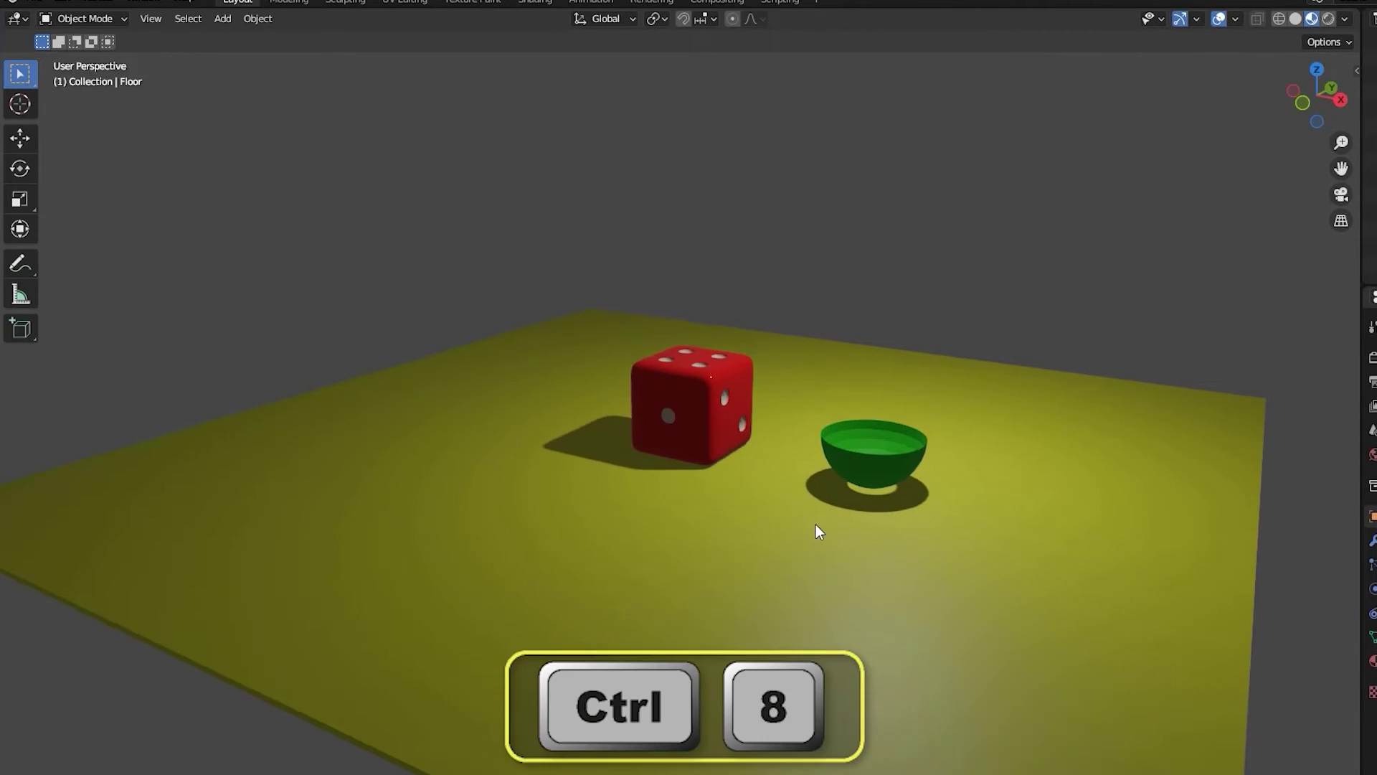
key(ctrl+KP_8)
key(ctrl+KP_8)
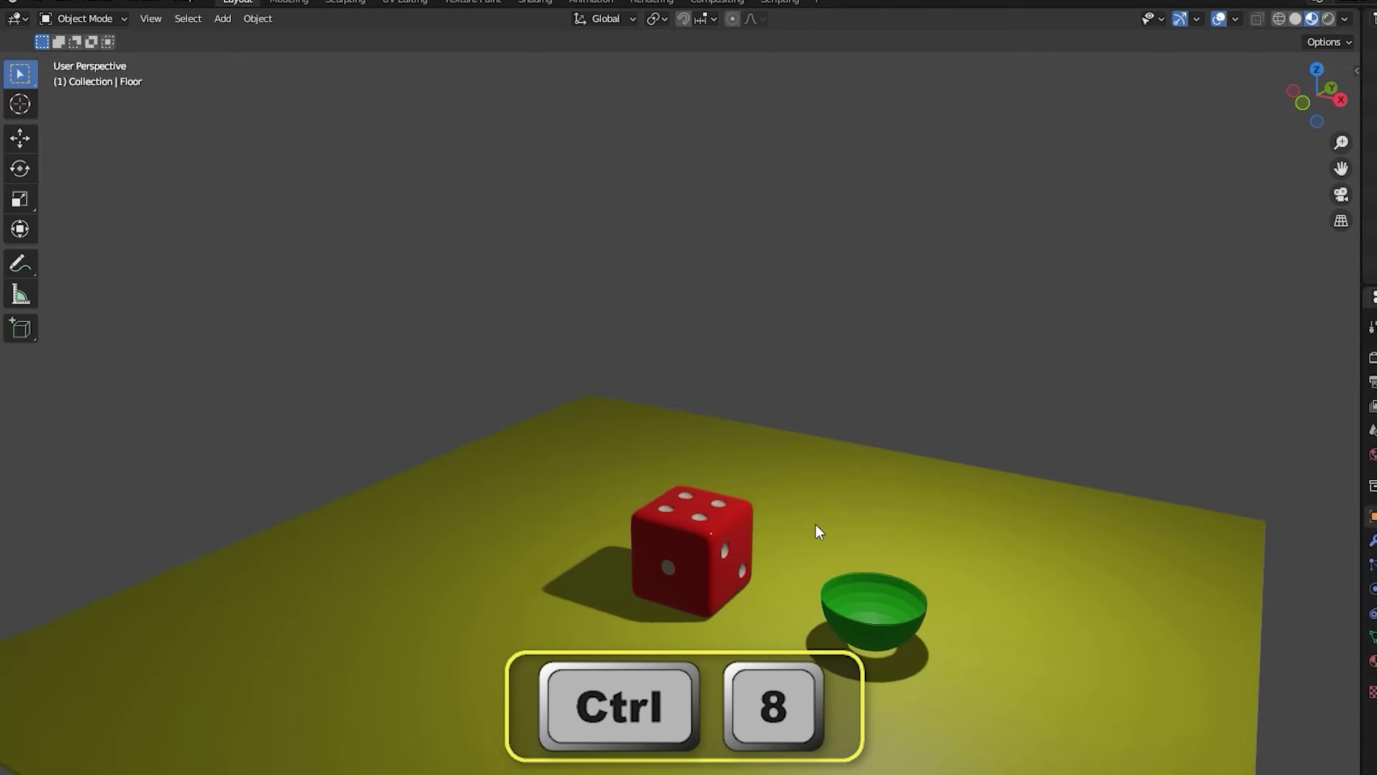
key(ctrl+KP_2)
key(ctrl+KP_2)
key(ctrl+KP_2)
key(ctrl+KP_2)
key(ctrl+KP_2)
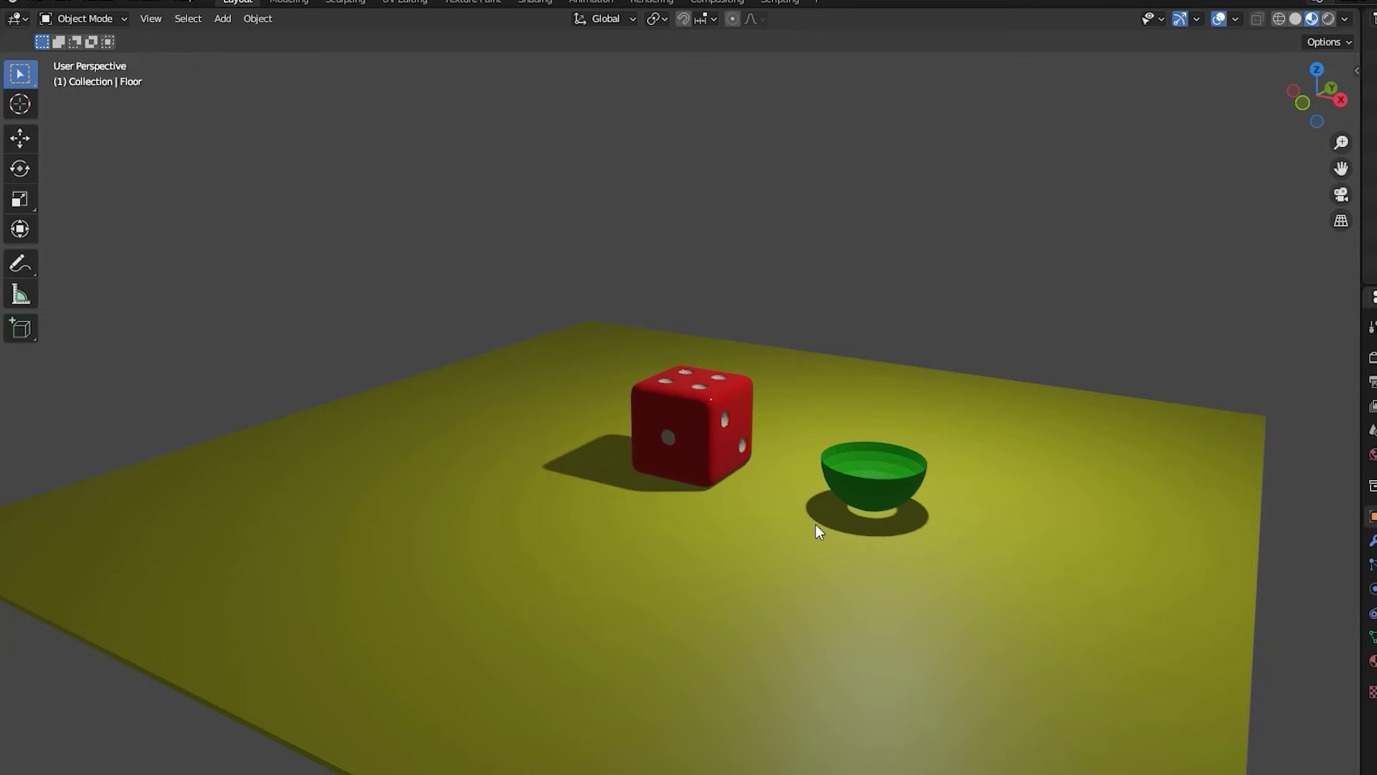
- Toggle the camera view on and off, and switch the projection to orthographic and back to perspective
key(KP_0)
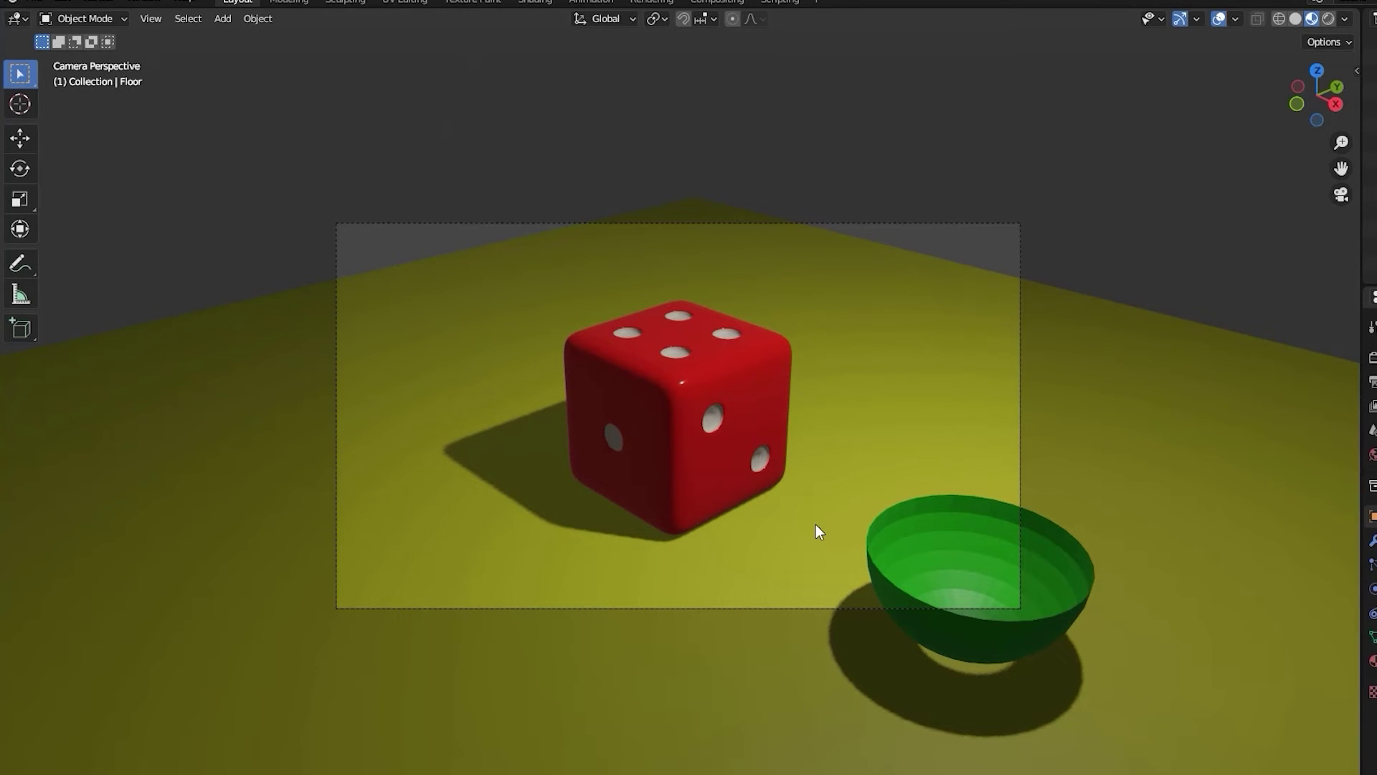
key(KP_0)
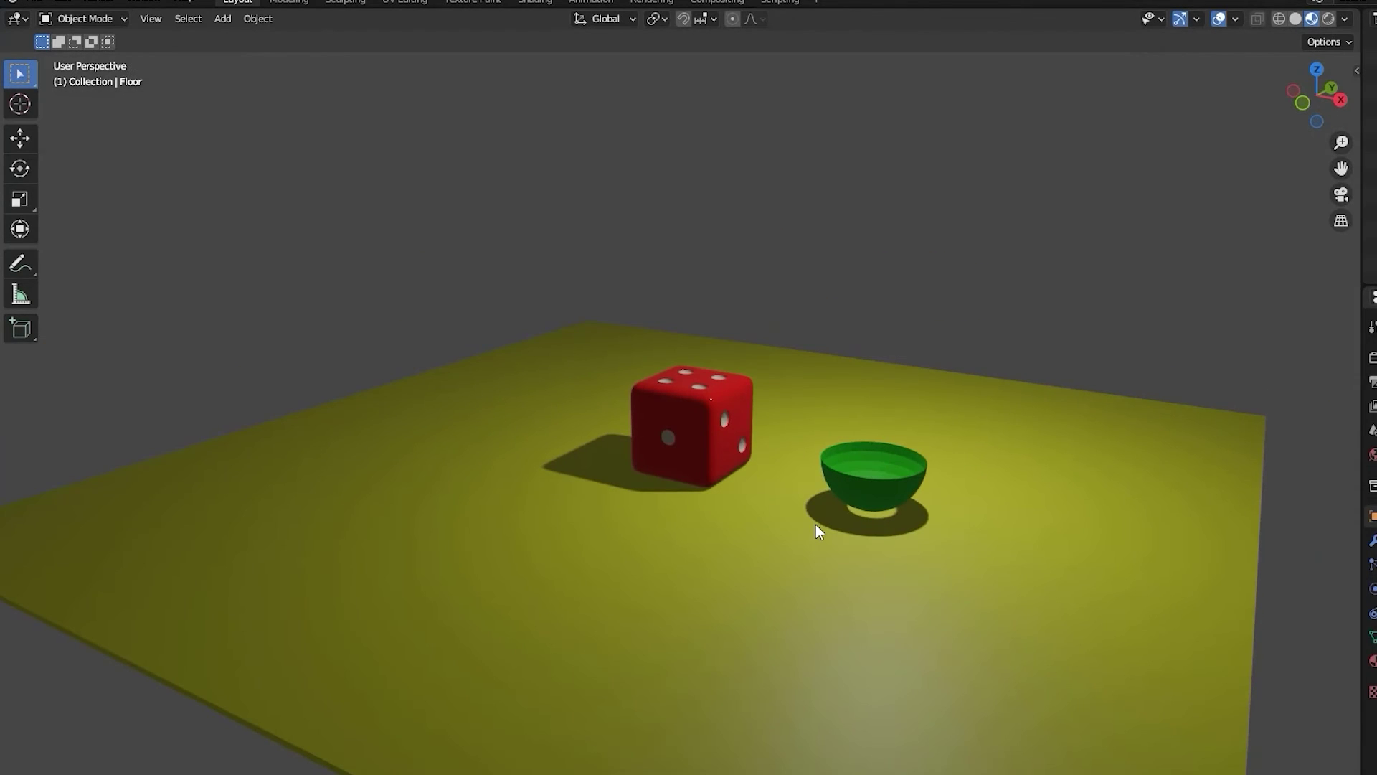
key(KP_5)
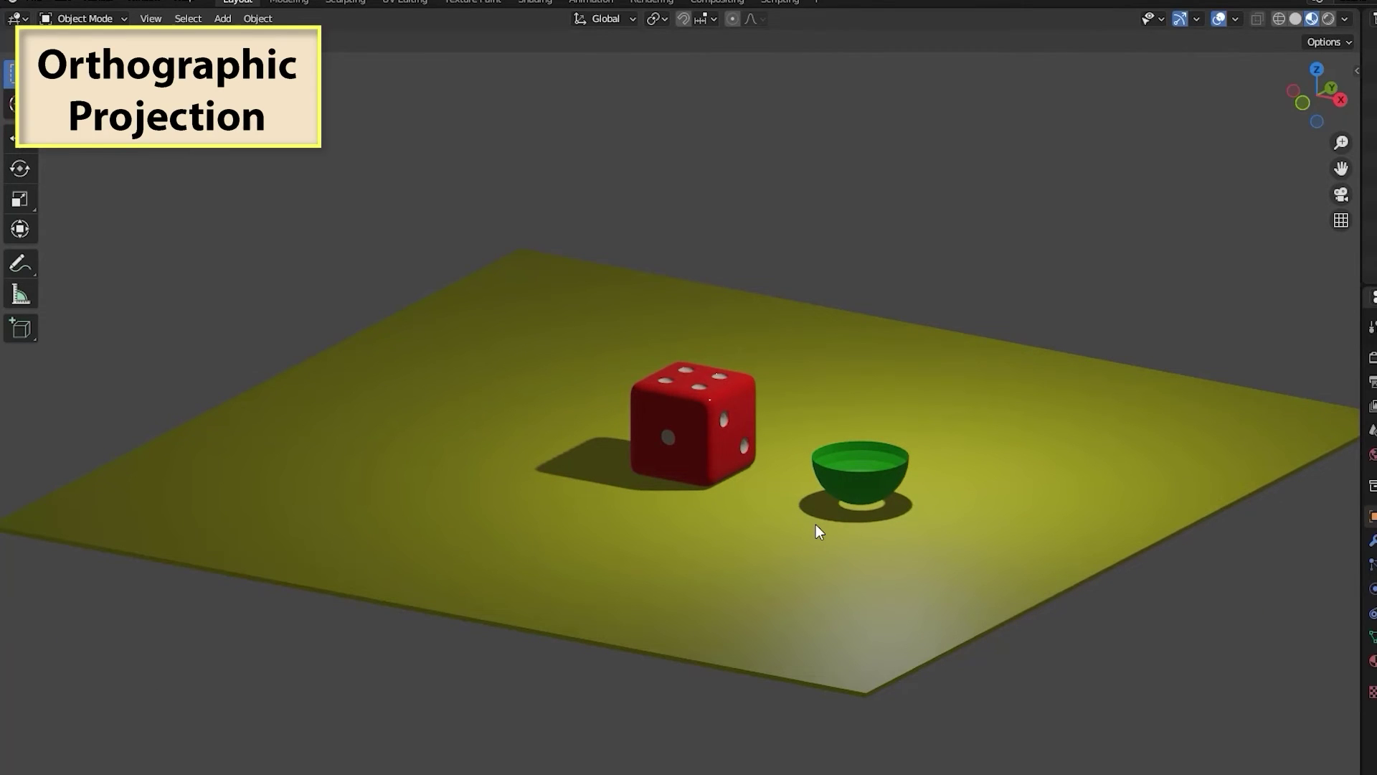
key(KP_5)
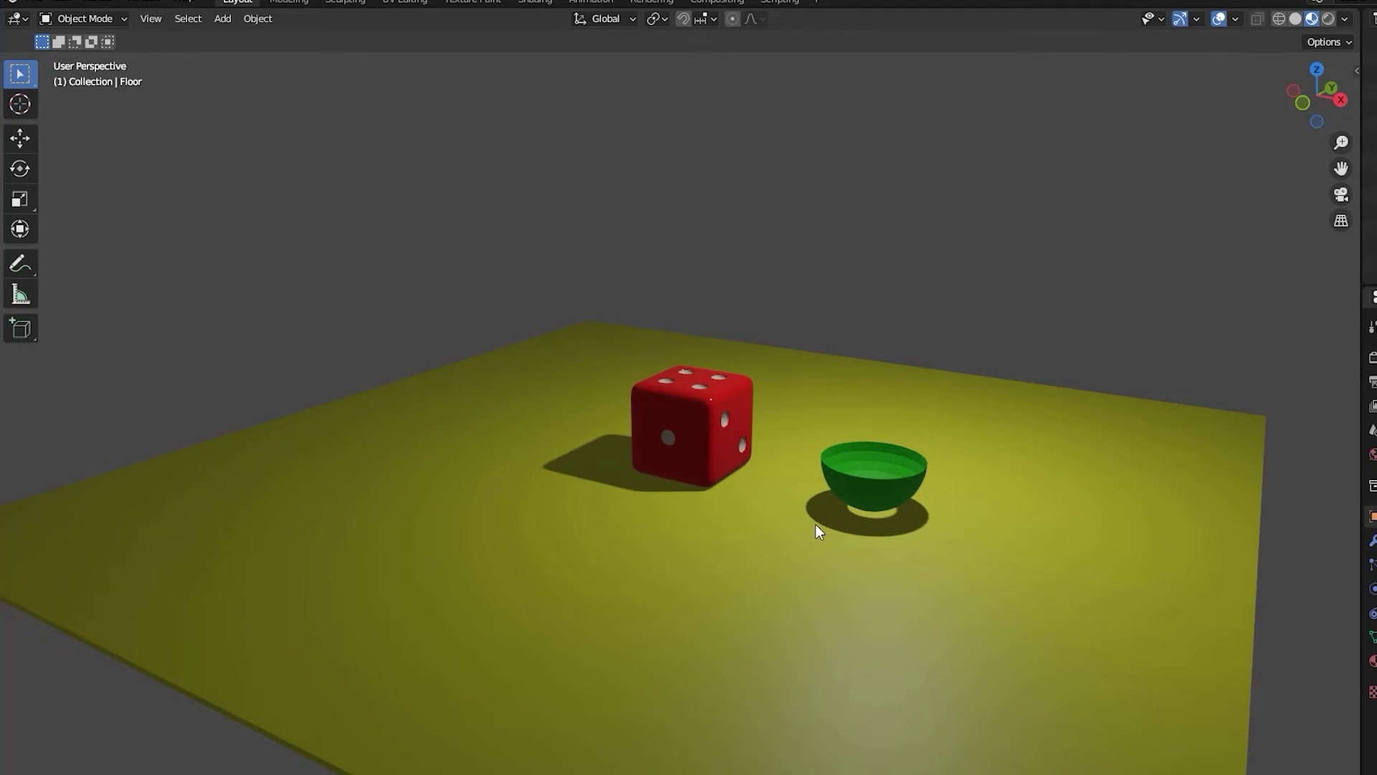
- Box-zoom the view onto the region around the dice and bowl, and dolly the view
key(shift+b)
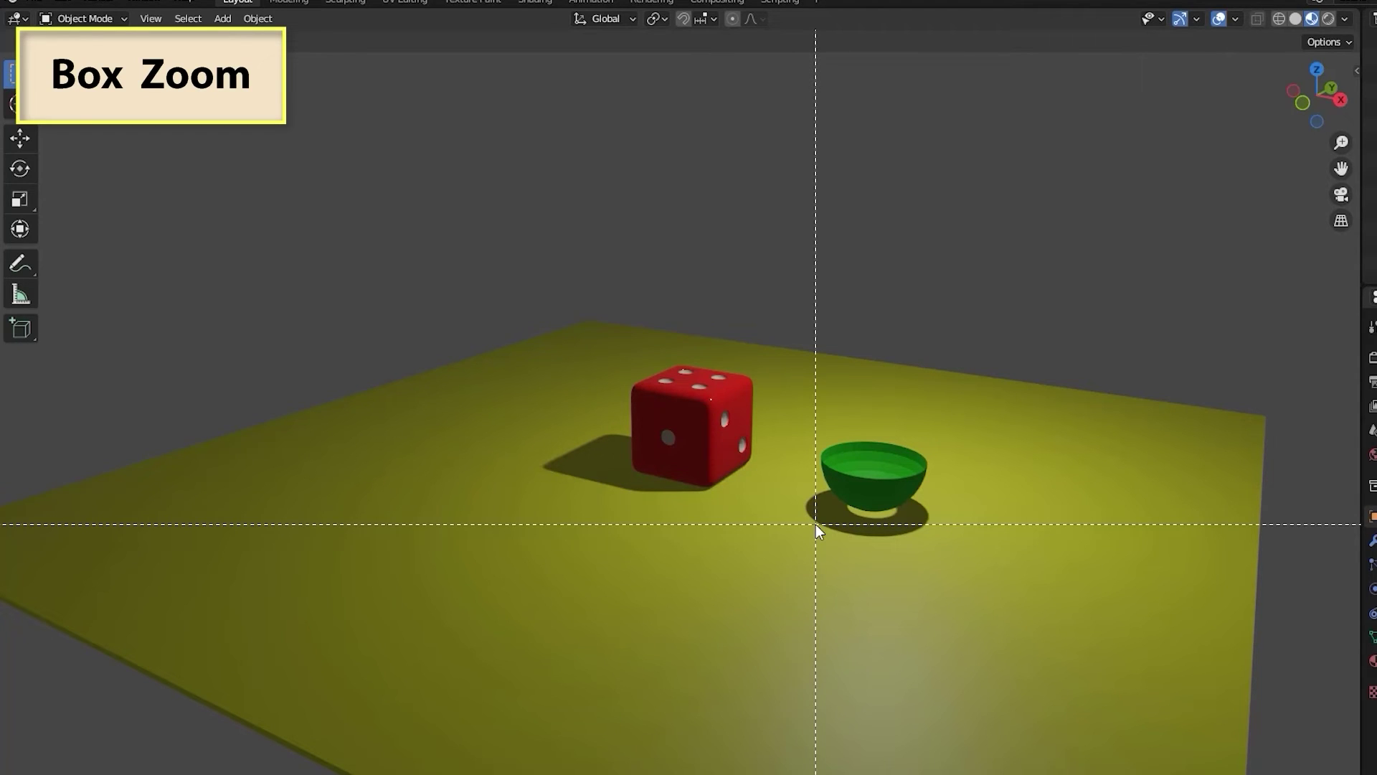
drag(609, 324, 965, 587)
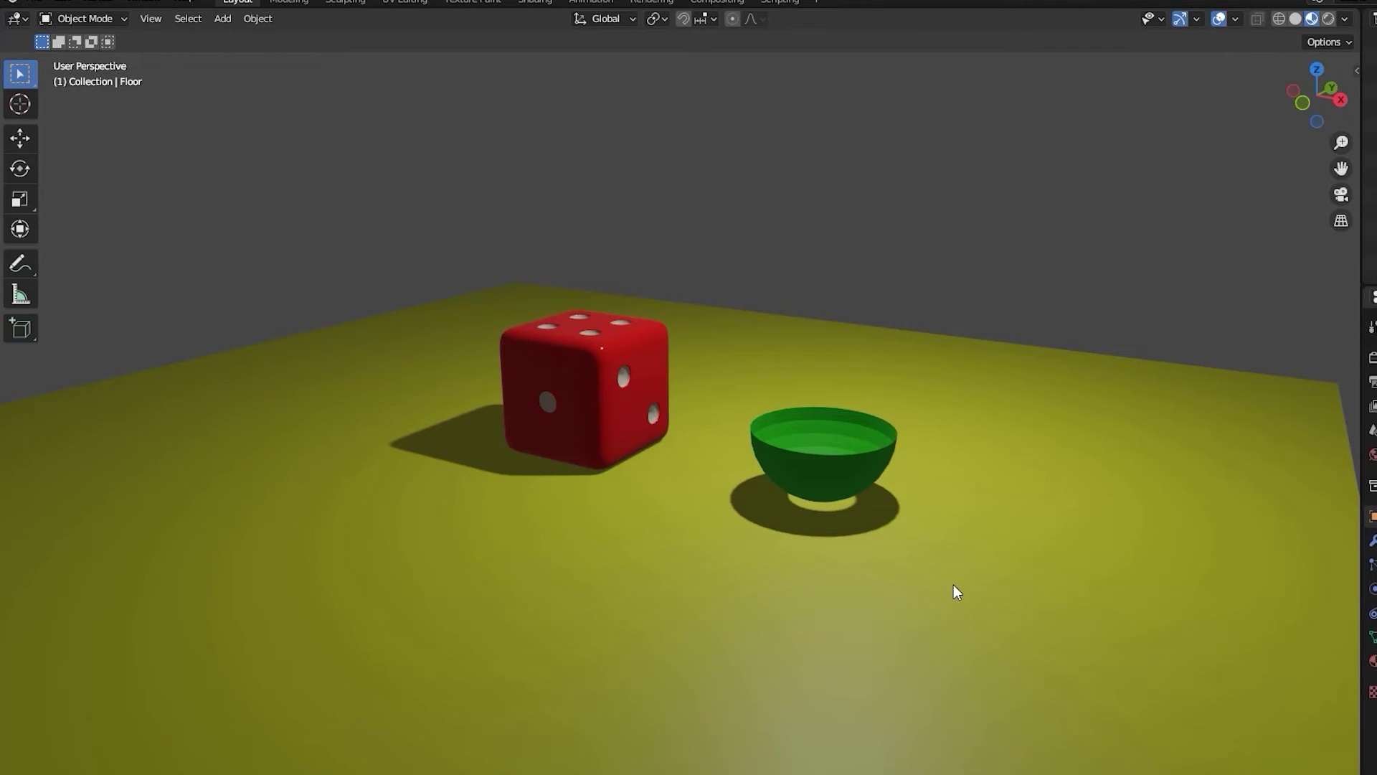
ctrl+shift+middle_drag(954, 584, 900, 579)
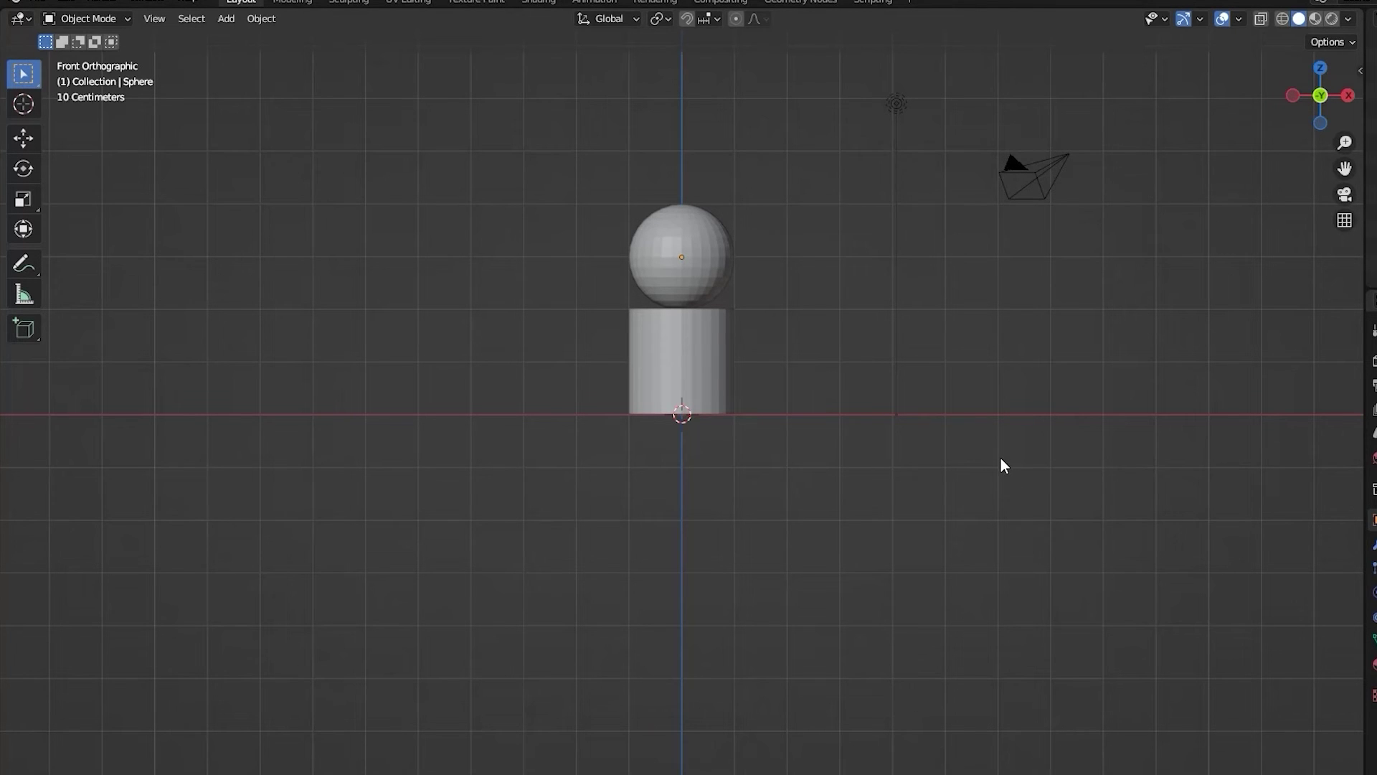
- Orbit from the front view around the cylinder and sphere, and split the viewport into the quad view
middle_drag(1001, 459, 889, 497)
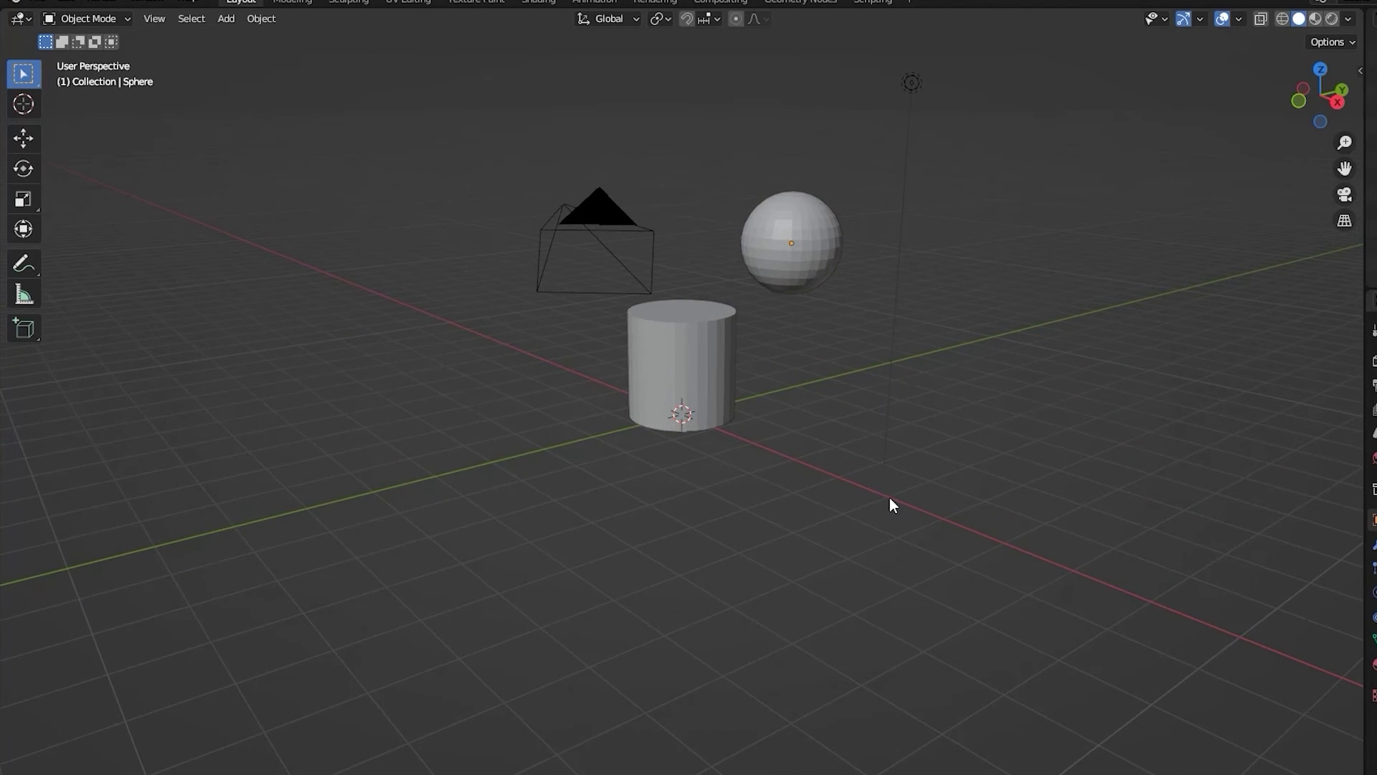
key(ctrl+alt+q)
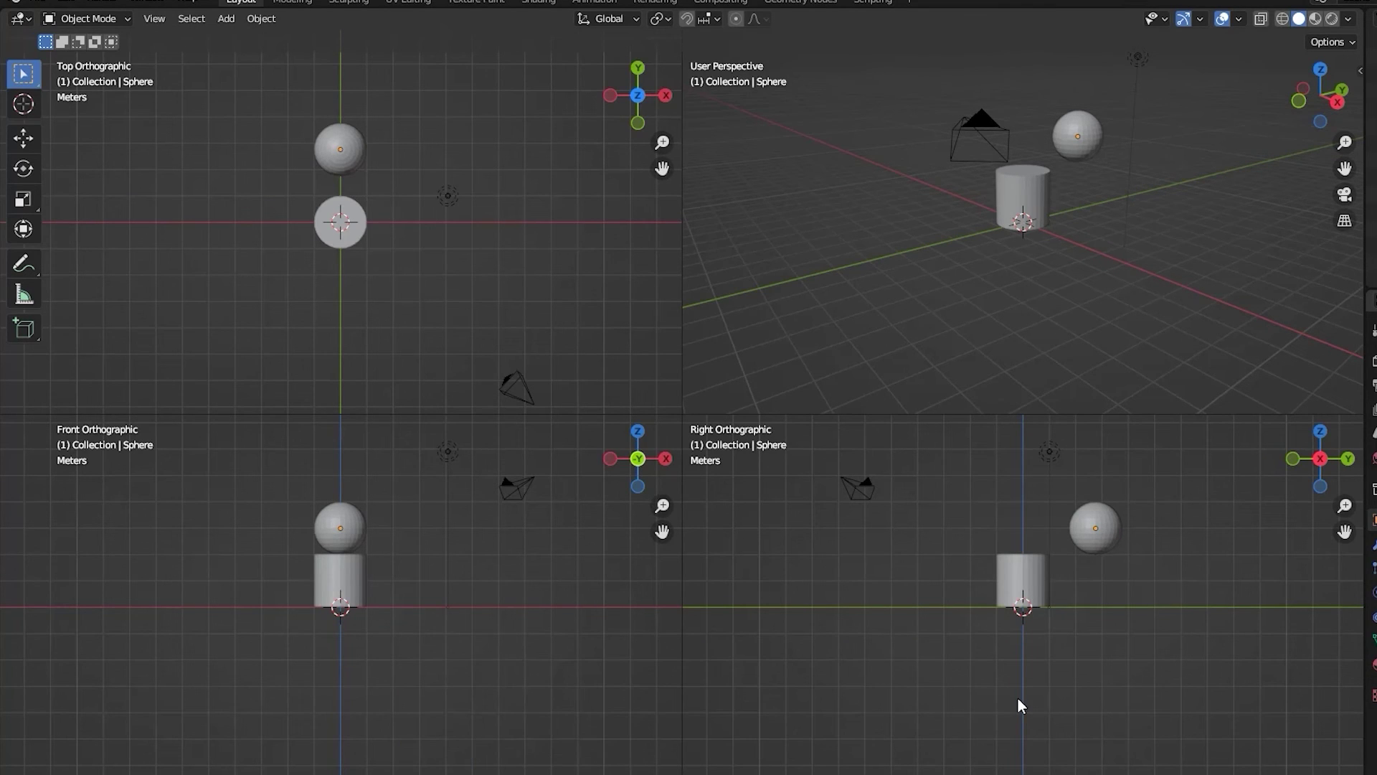
- Move the sphere about -2.68 m along the Y axis so it sits over the cylinder, and leave the quad view
click(1105, 550)
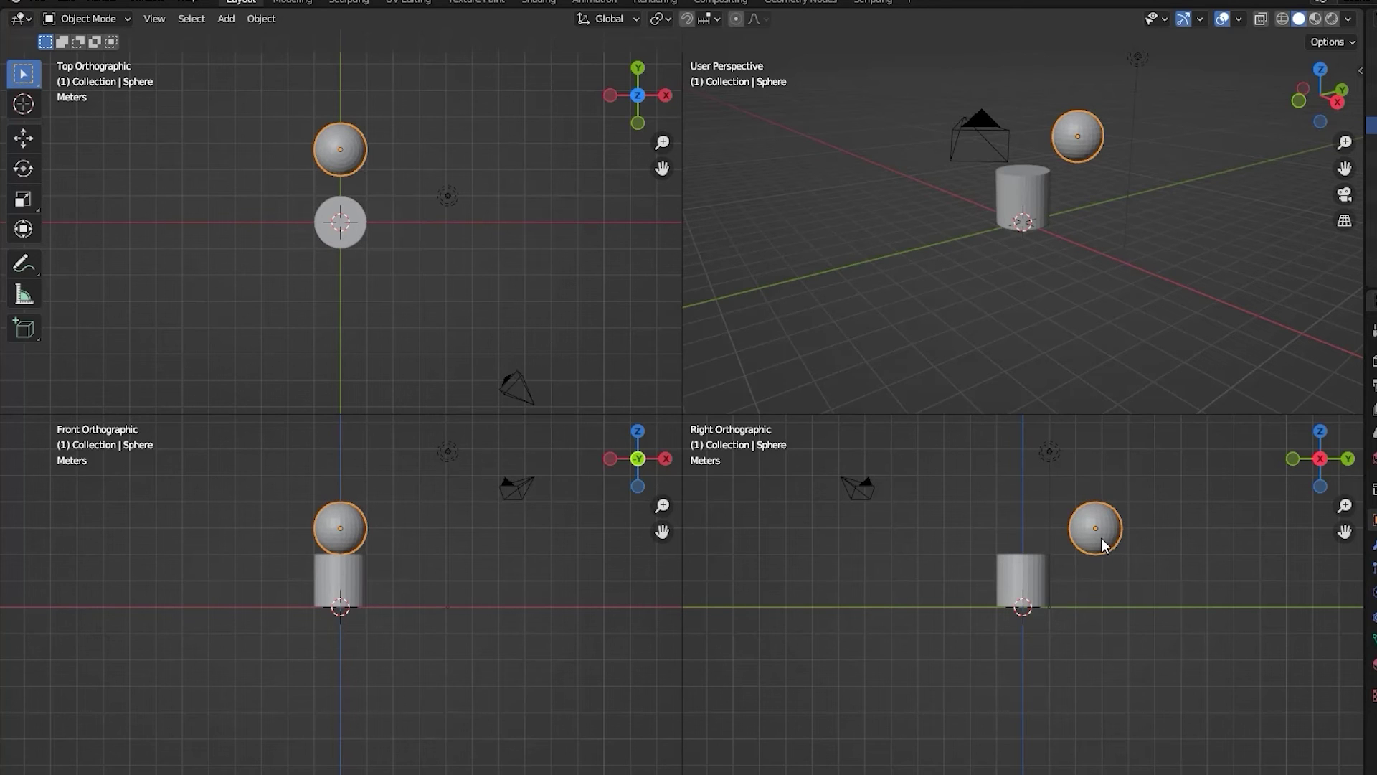
key(g)
key(y)
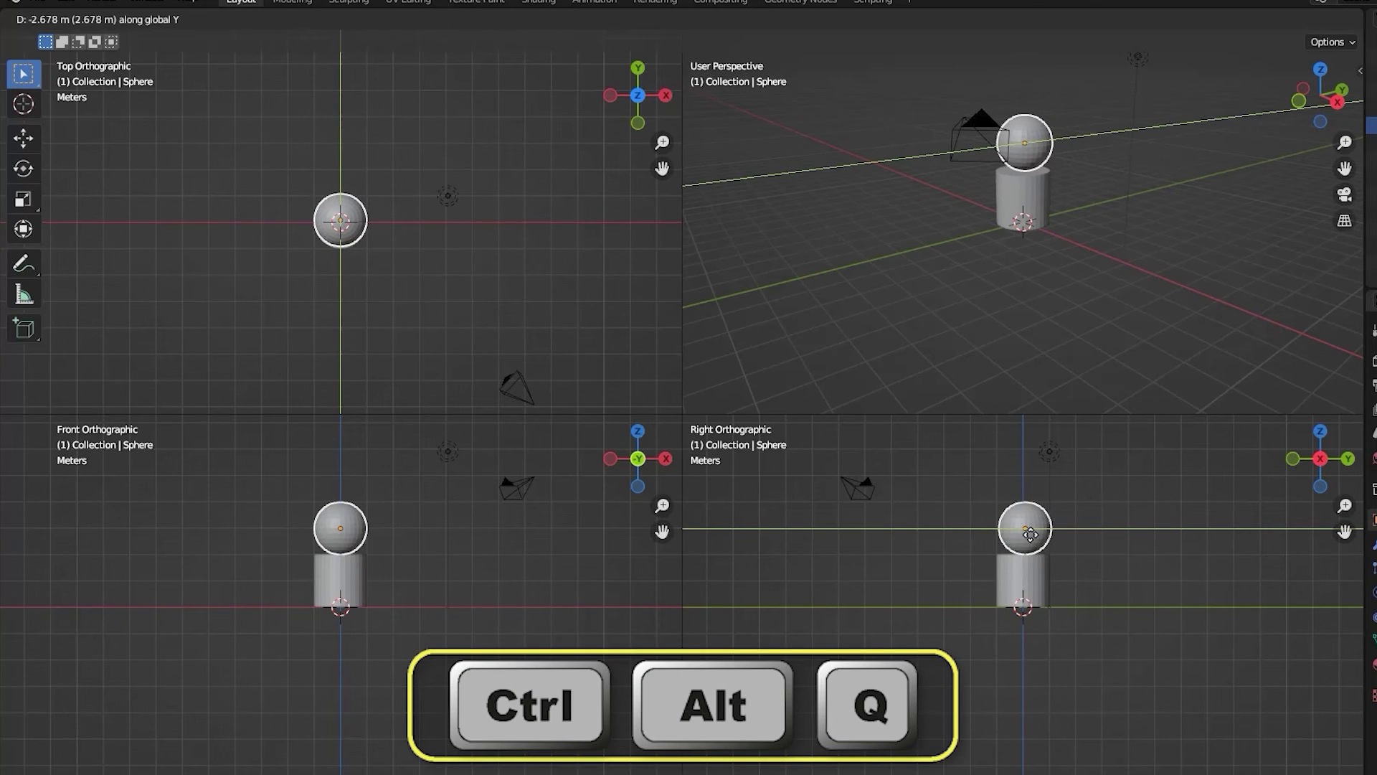
key(ctrl+alt+q)
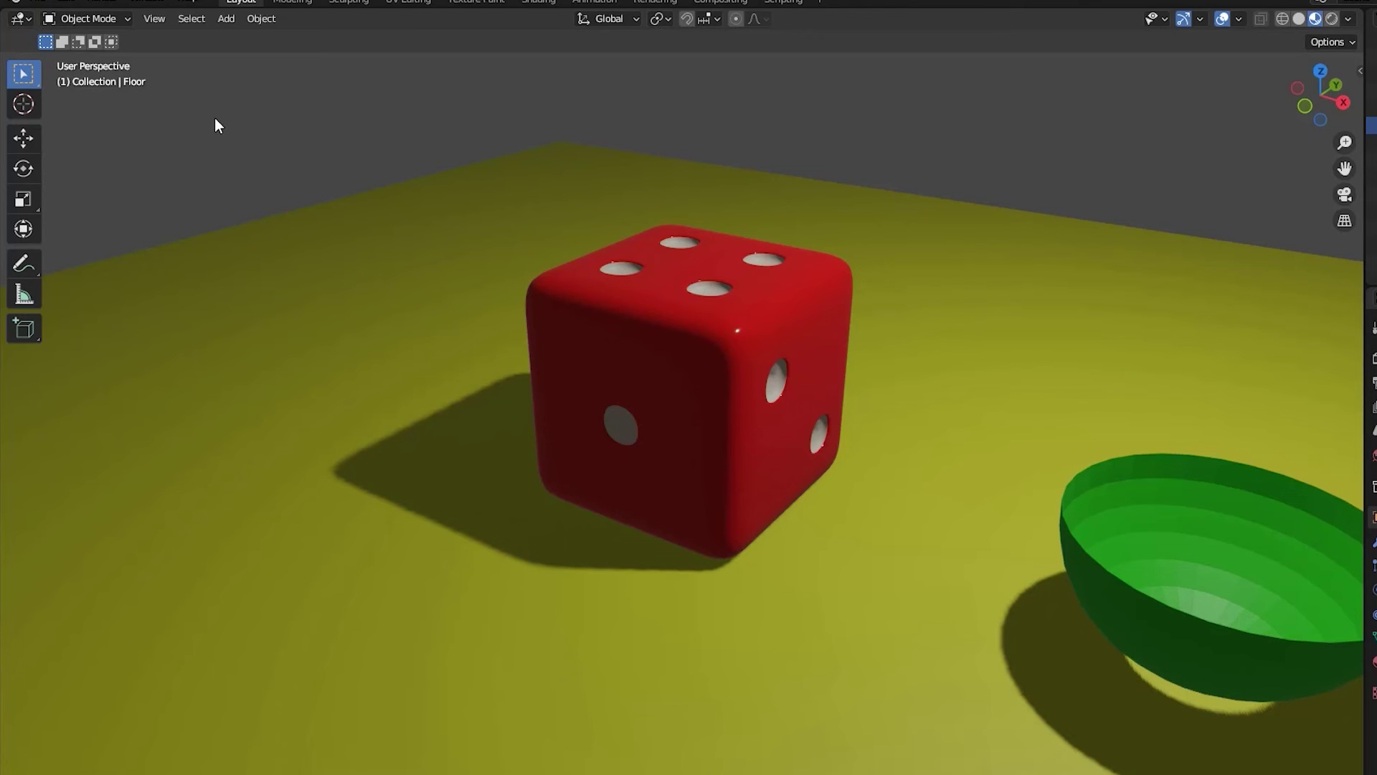
- Start Walk Navigation in the dice scene and move the view forward, backward, to both sides, up and down
click(165, 21)
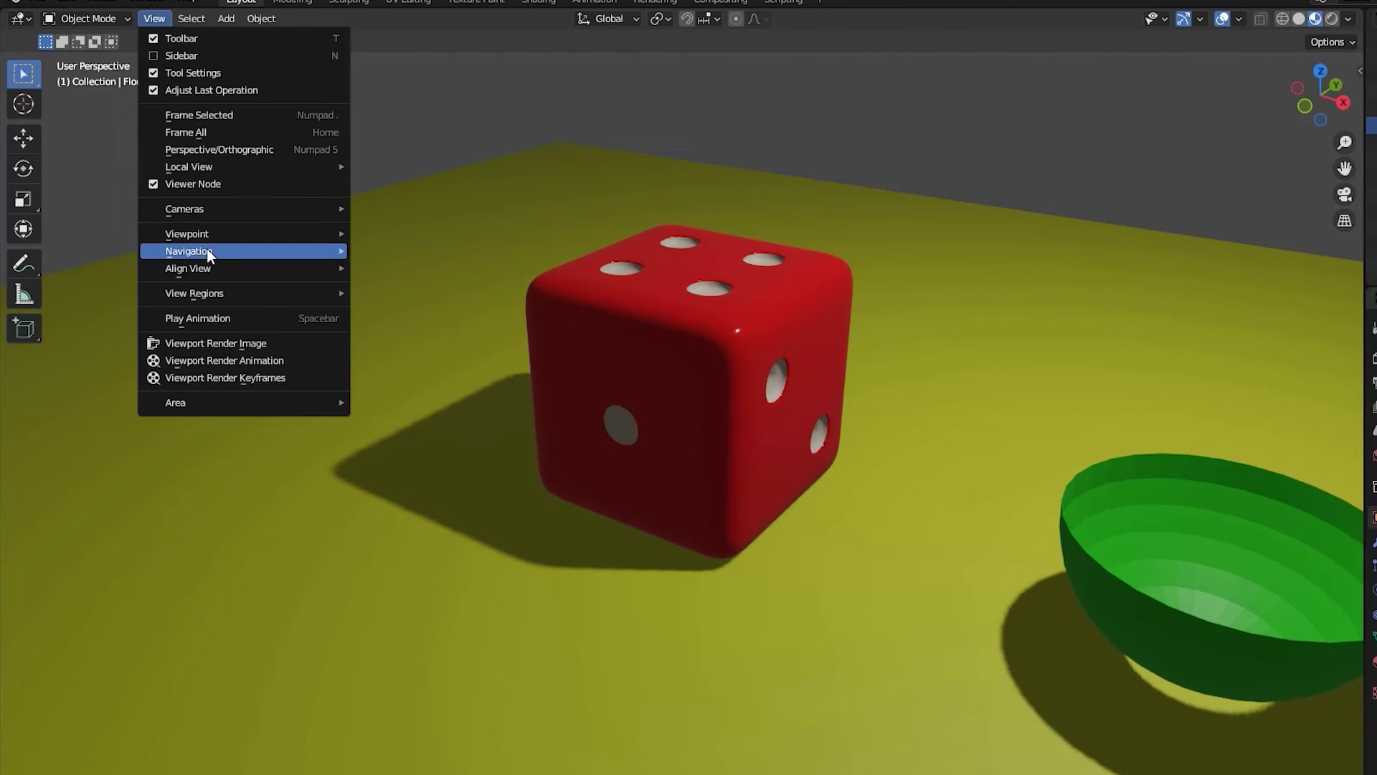
mouse_move(208, 251)
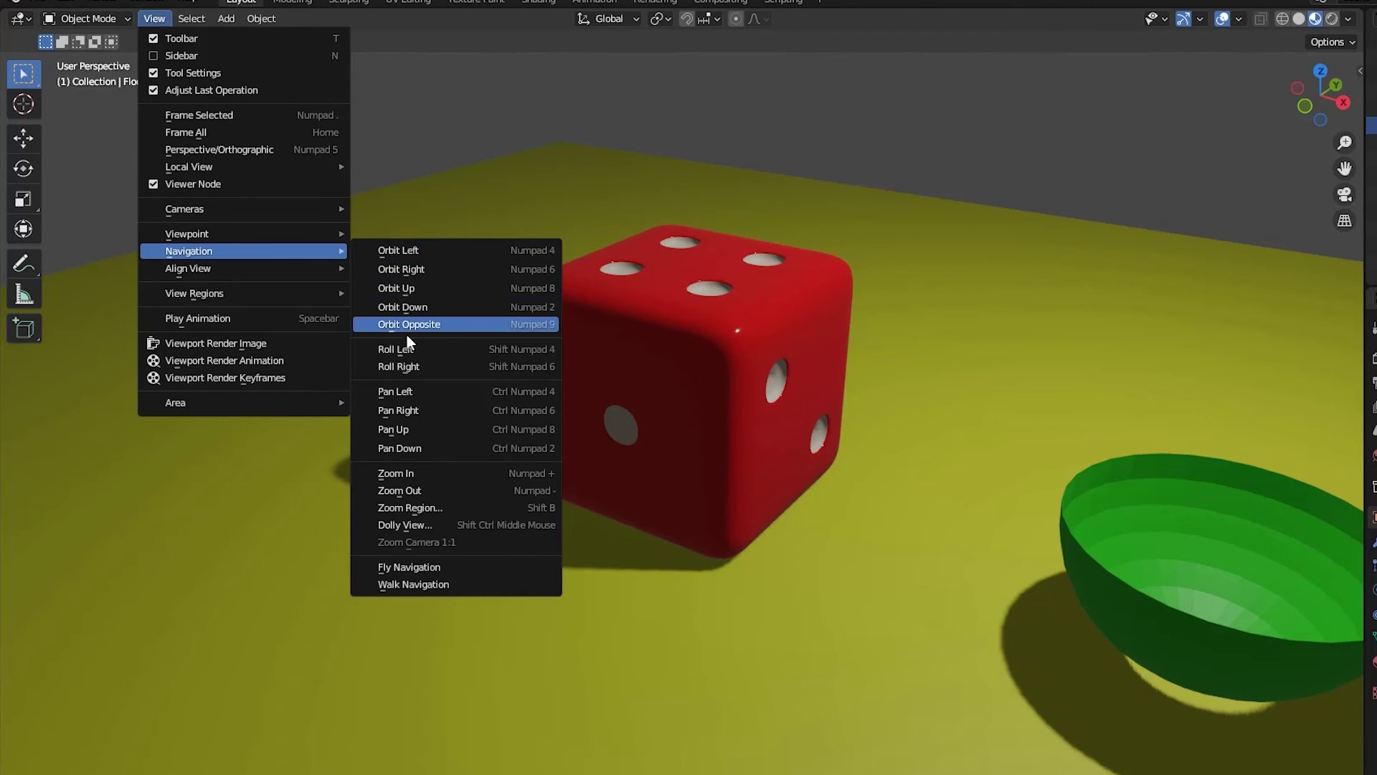
click(418, 584)
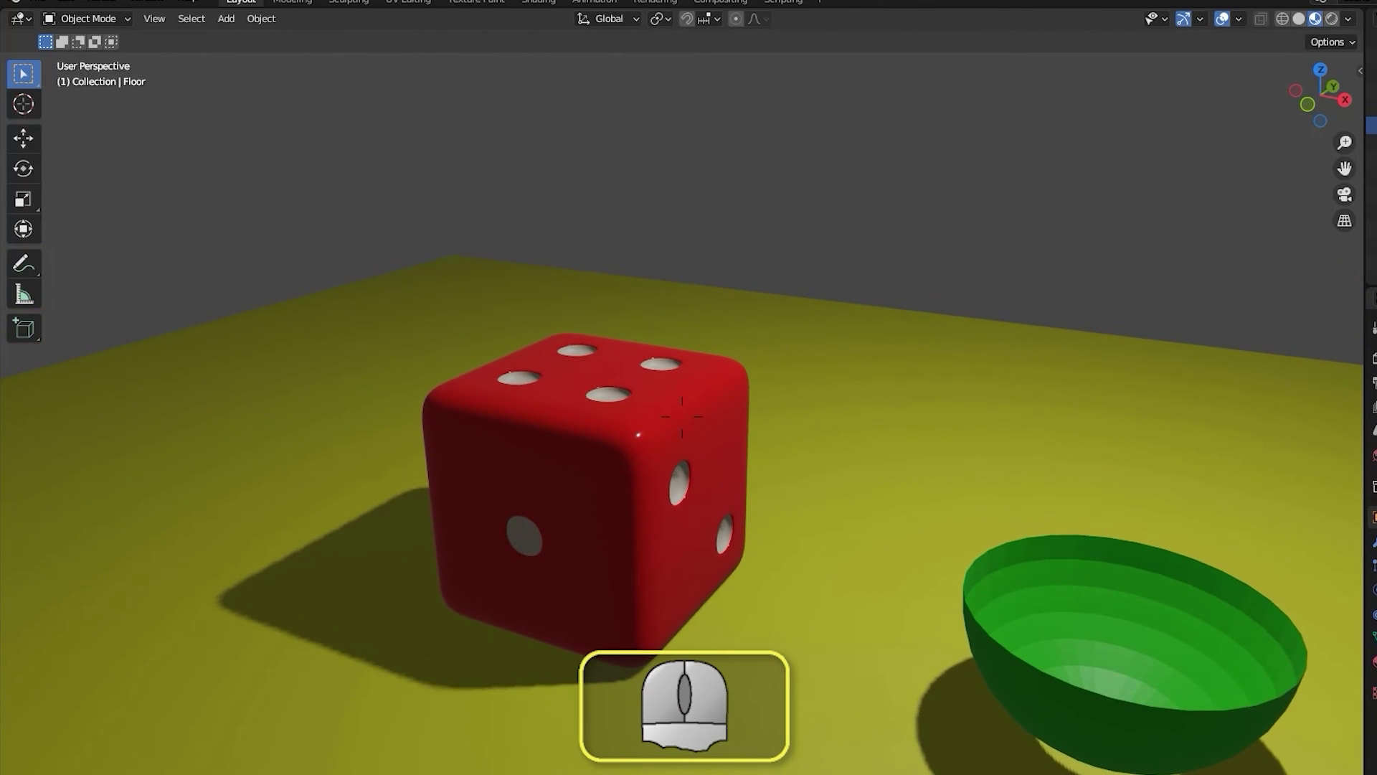
key(w)
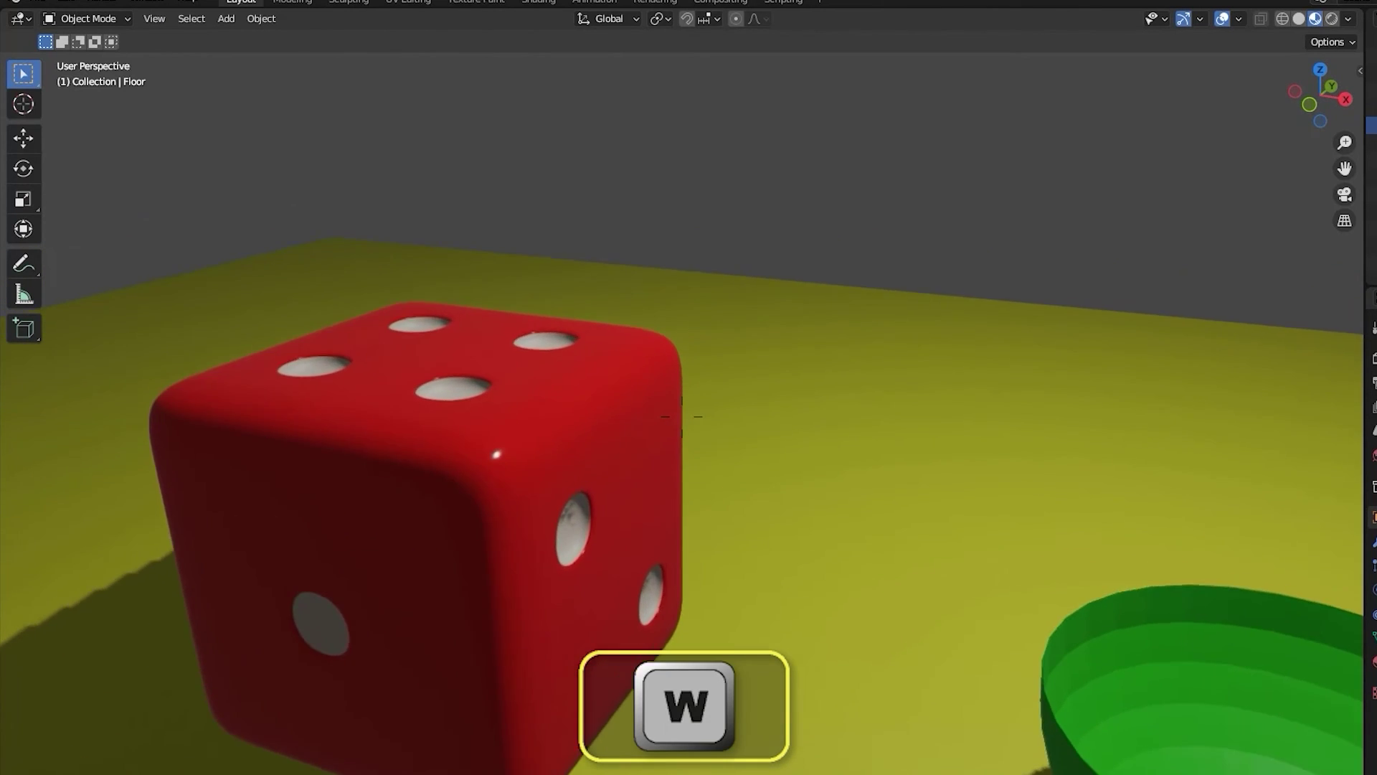
key(s)
key(a)
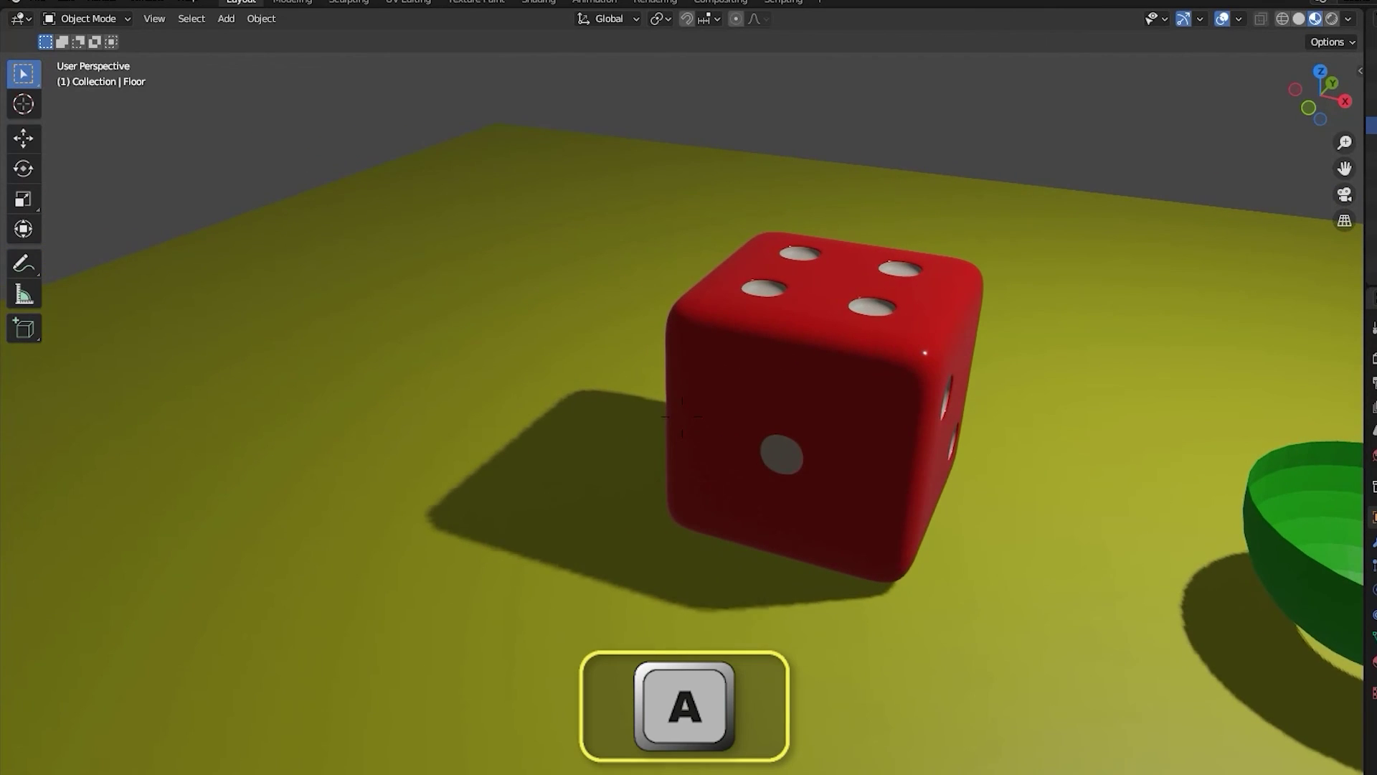
key(d)
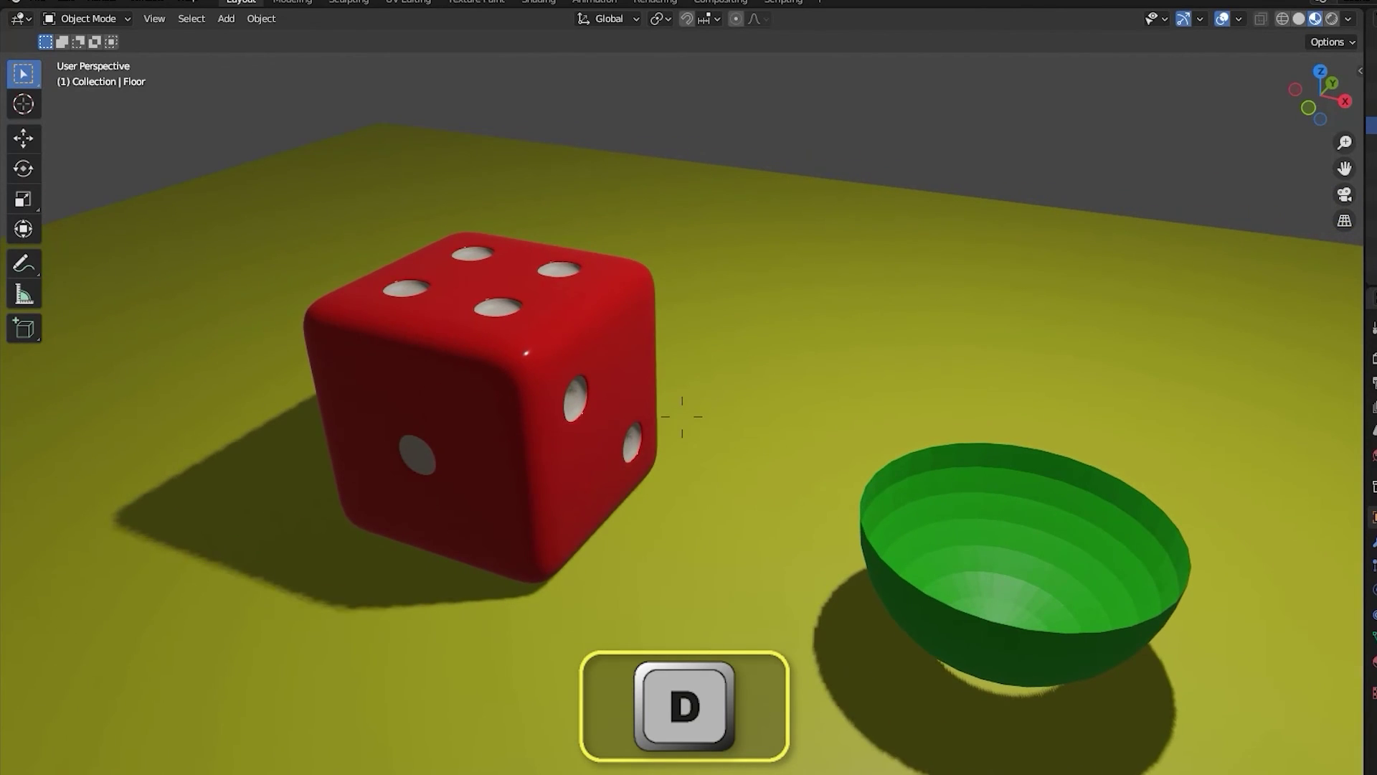
key(e)
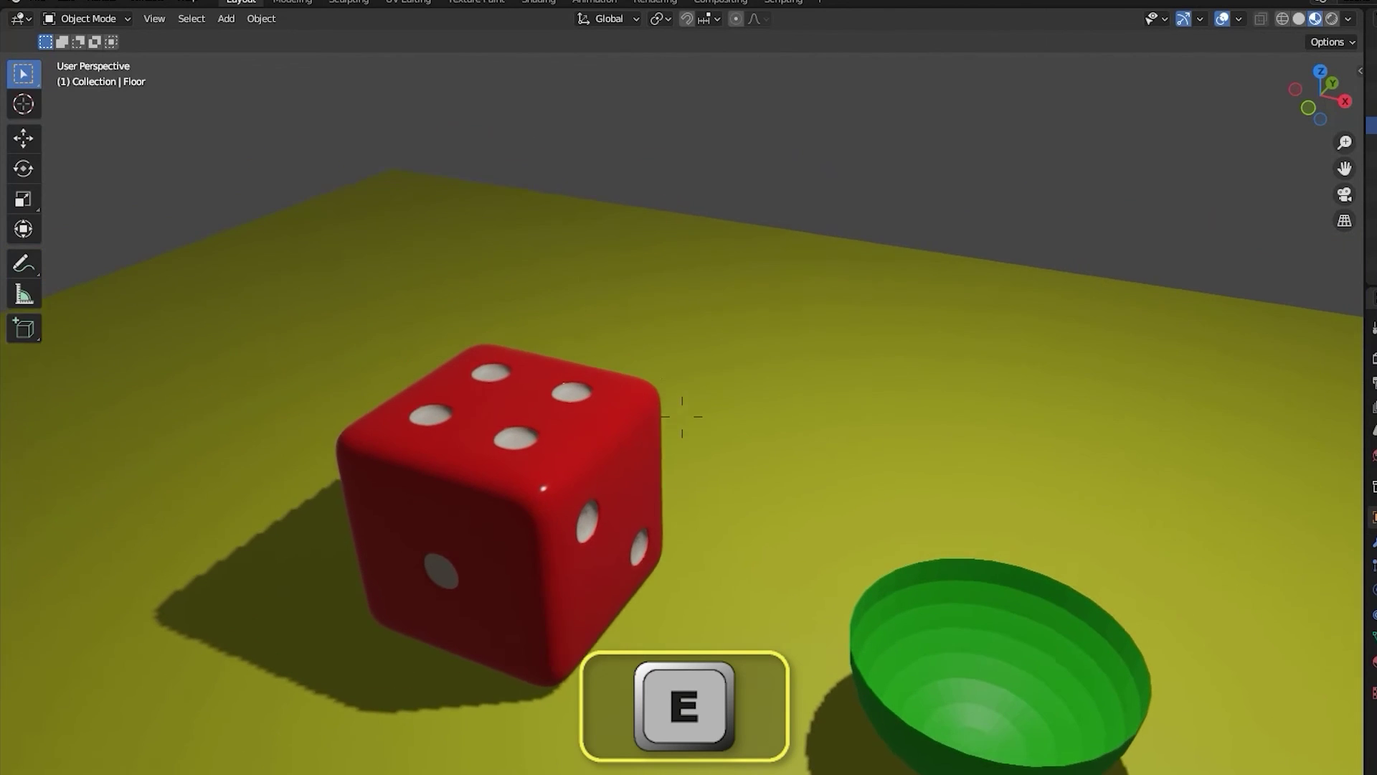
key(q)
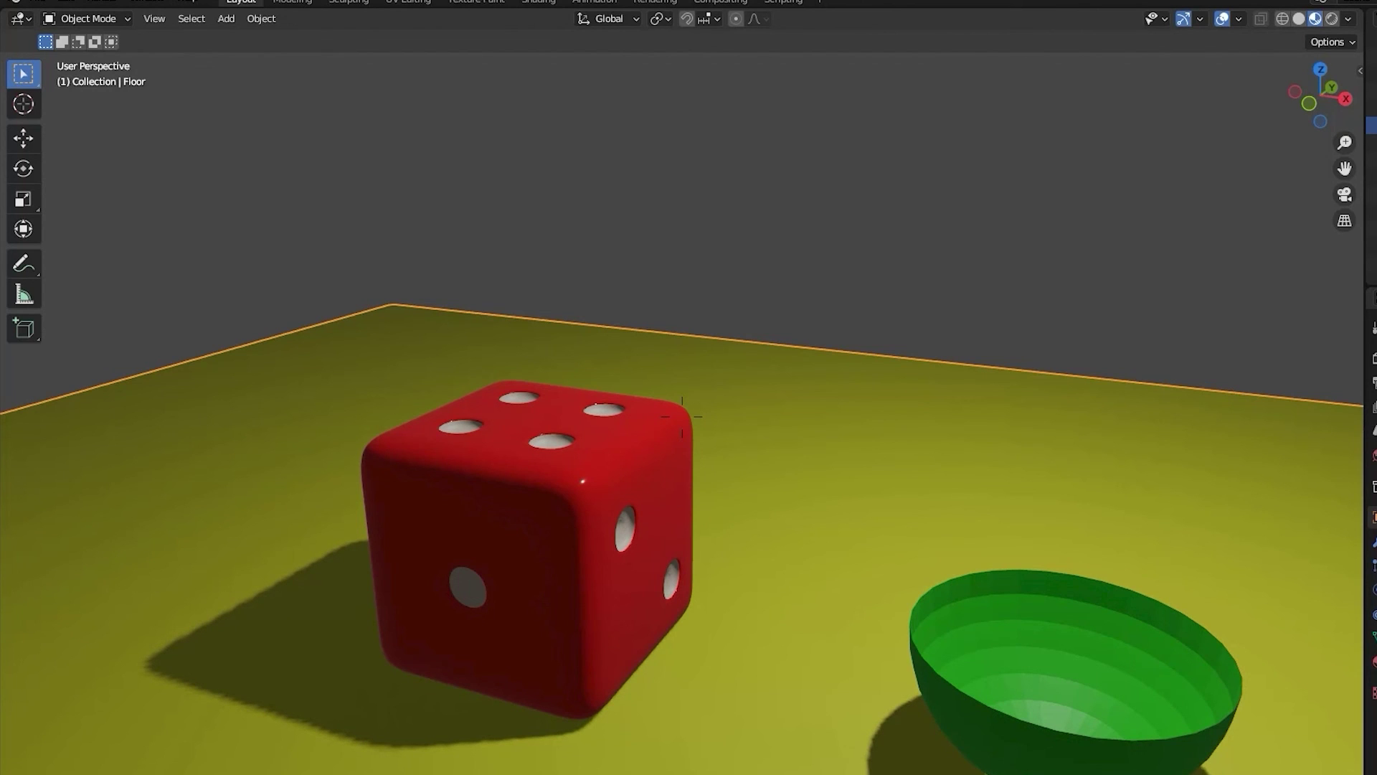
- Toggle gravity in Walk Navigation, and walk toward the dice and bowl at fast, normal and slow speed
key(Tab)
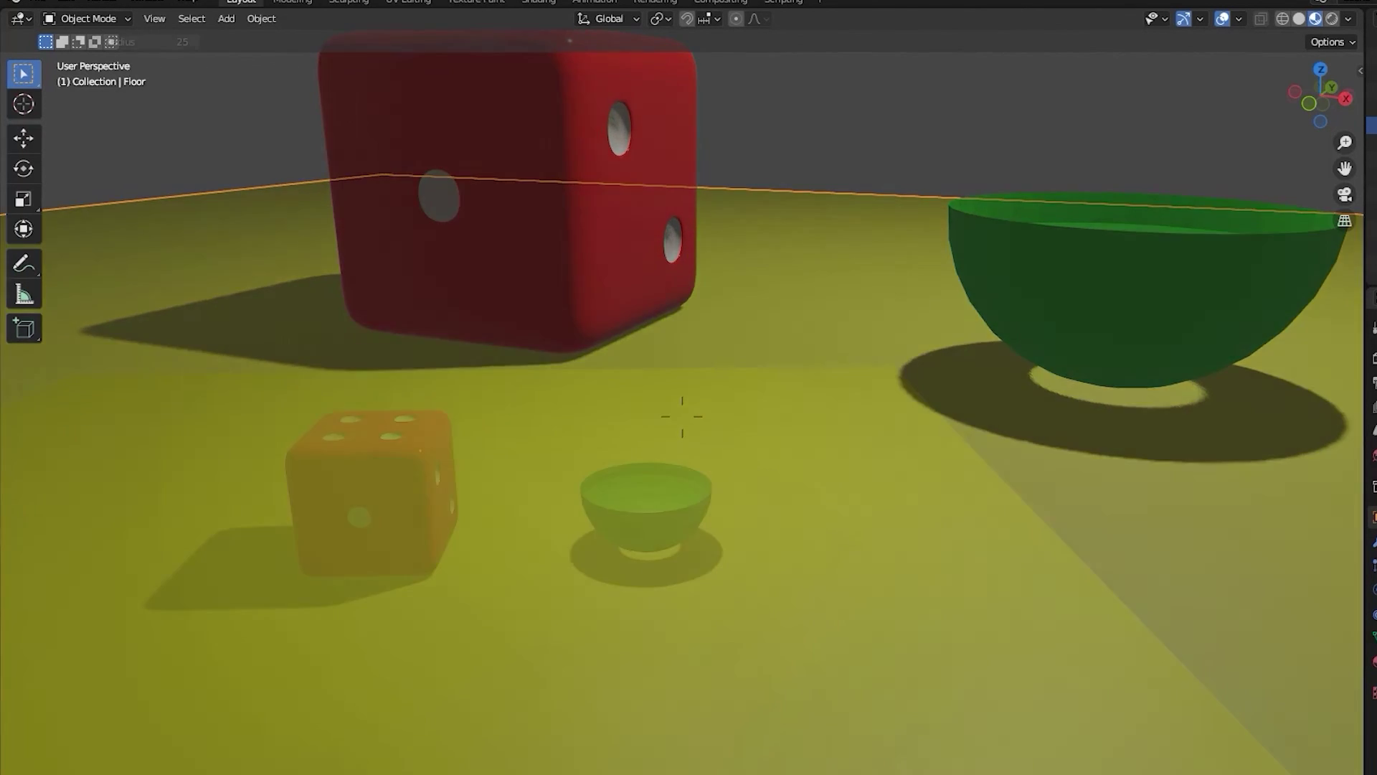
key(w)
key(shift+w)
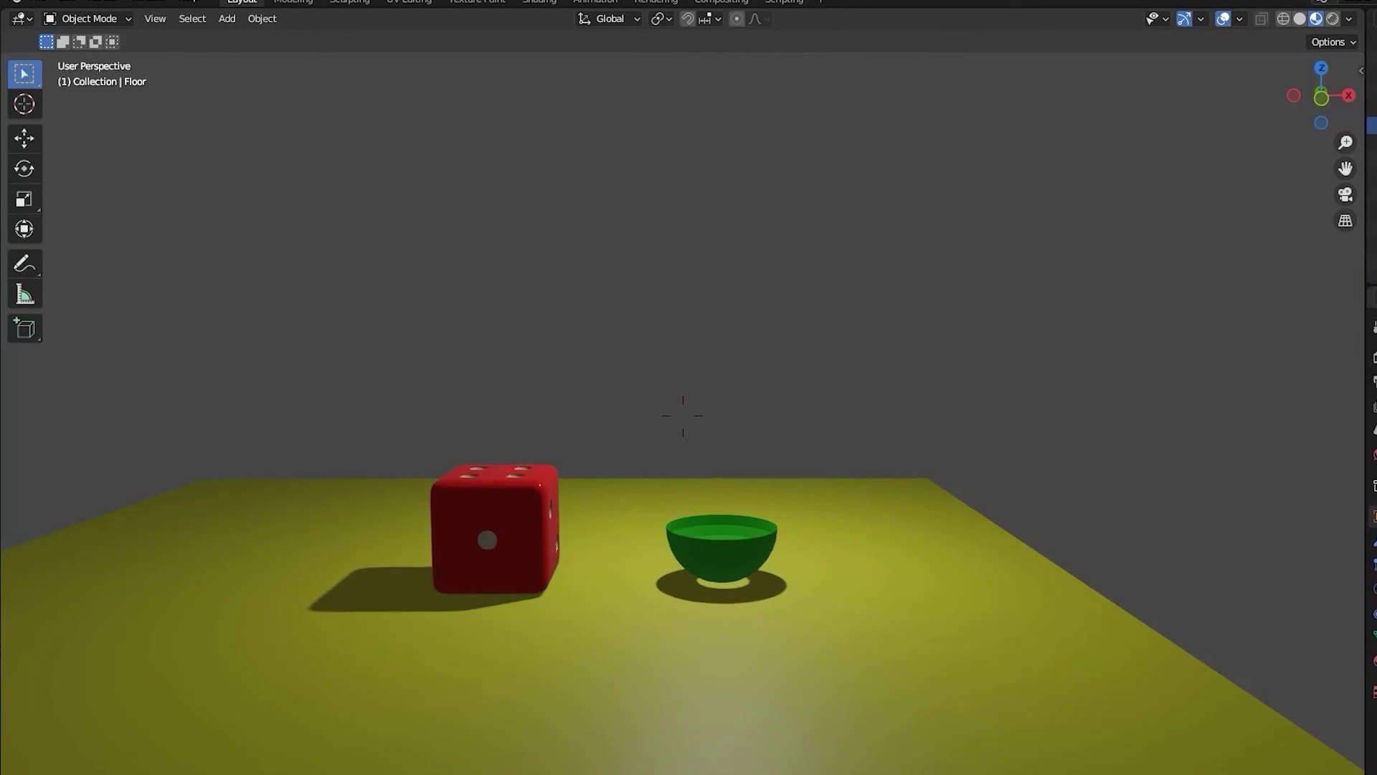
key(w)
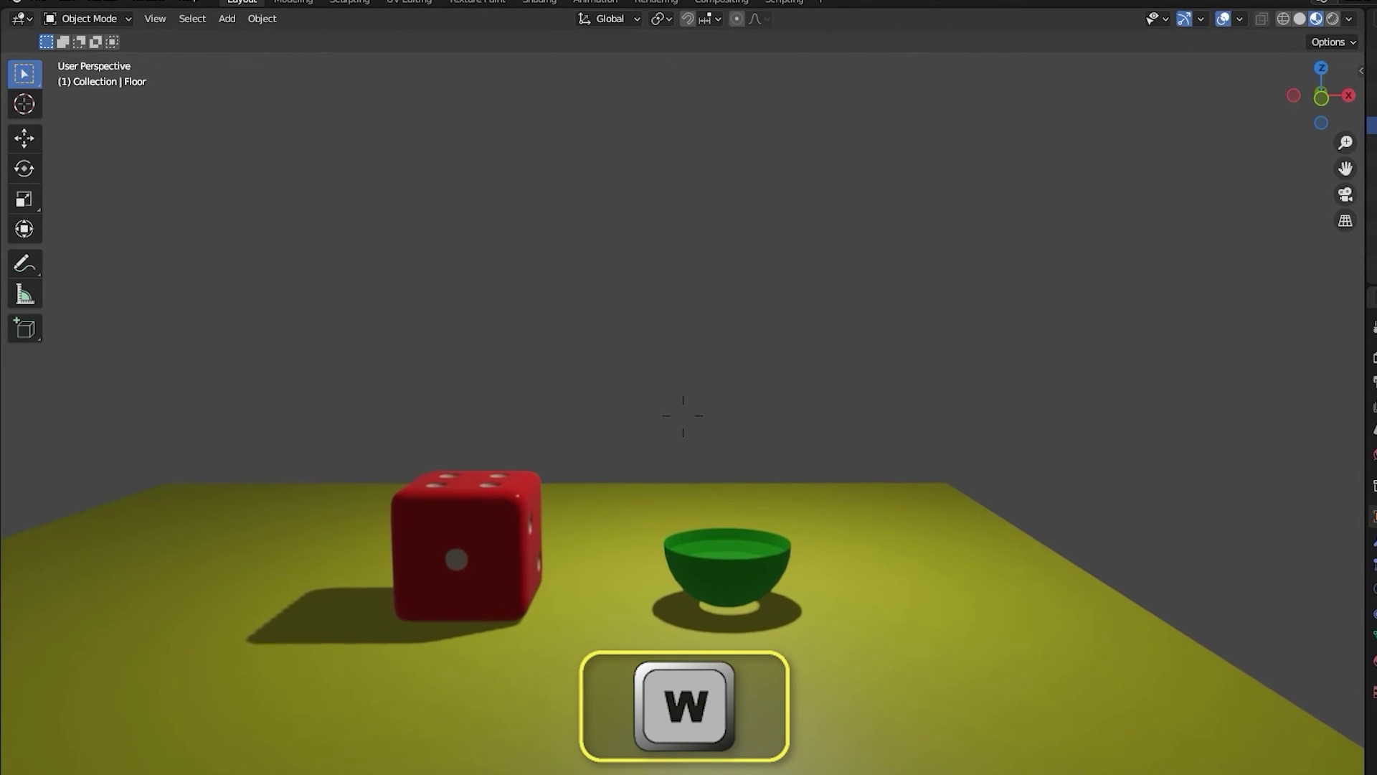
key(alt+w)
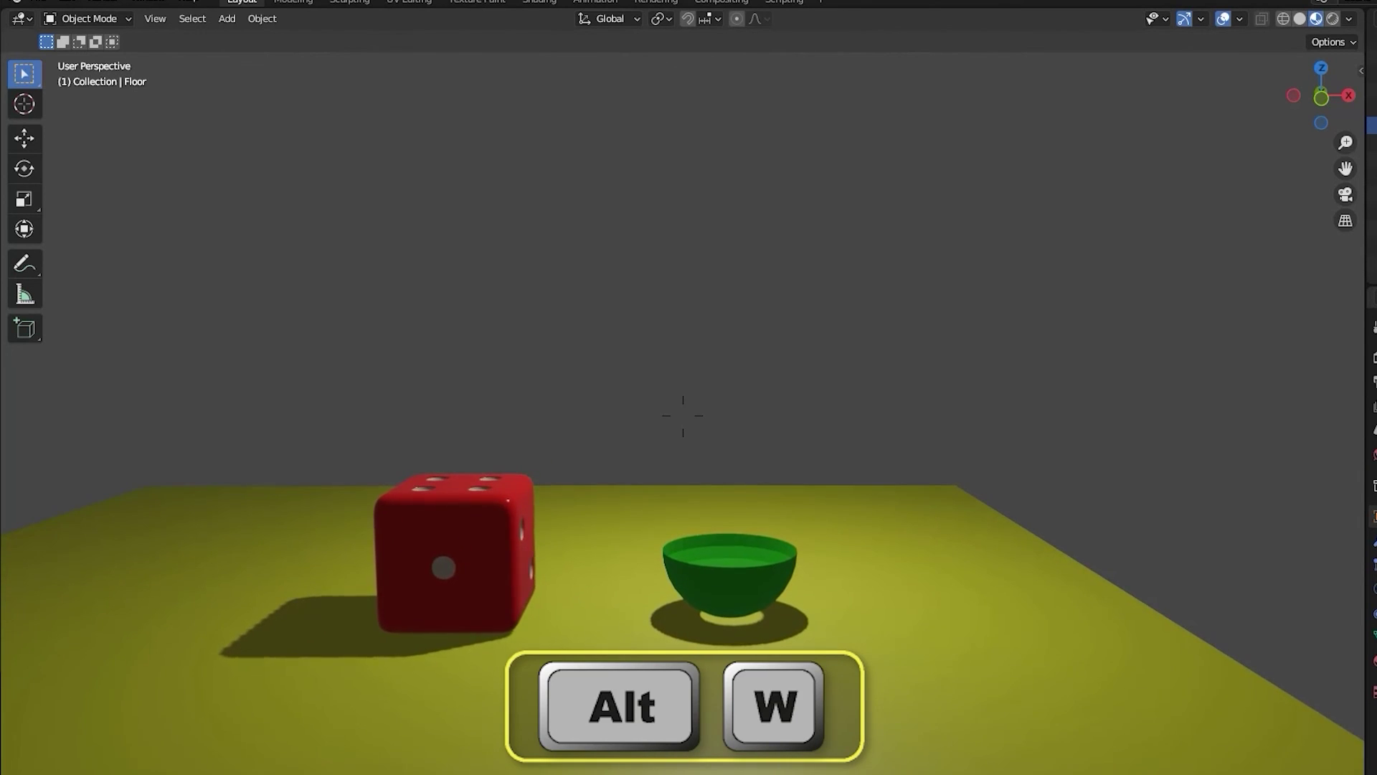